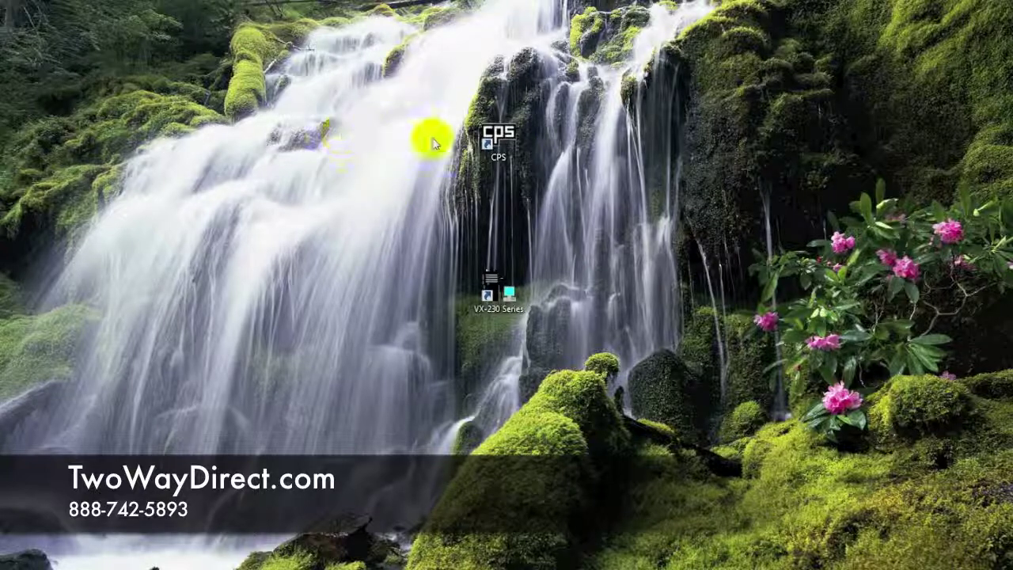
Open CPS and bring up the connected CP200 radio's codeplug in a maximized window.
double_click(490, 138)
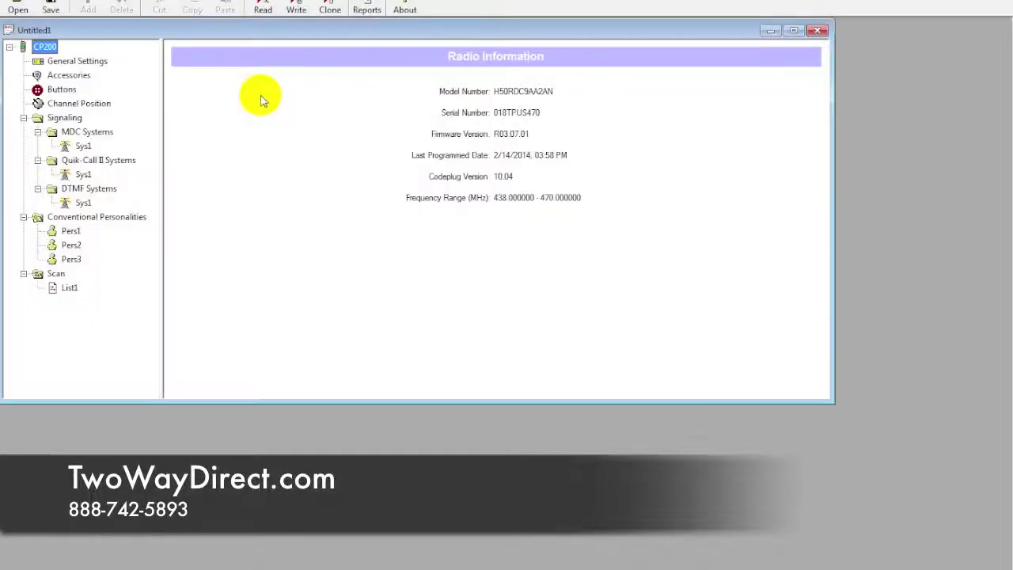
left_click(794, 30)
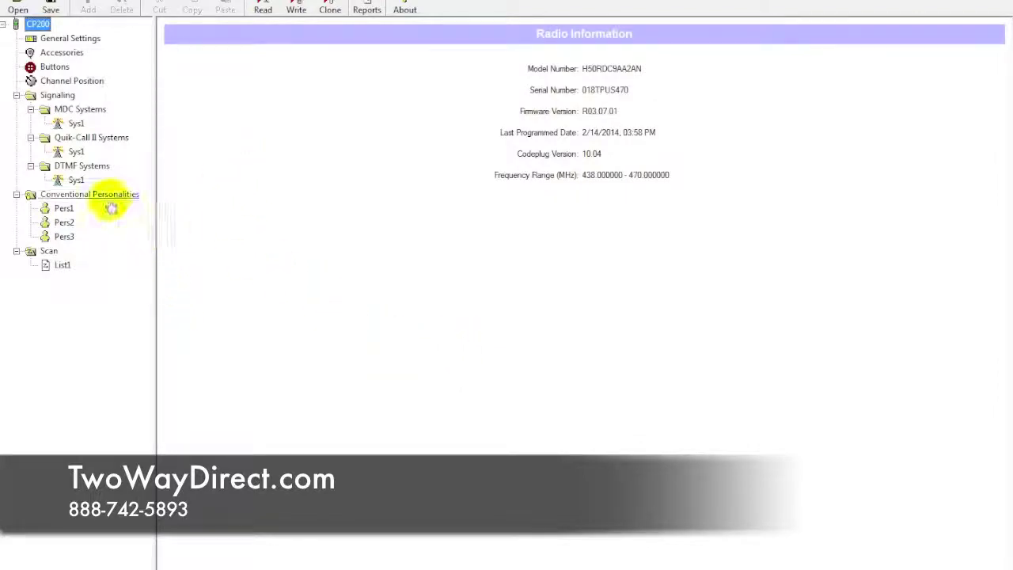
Review the receive and transmit frequencies and squelch codes of conventional personalities Pers1 and Pers2.
left_click(63, 209)
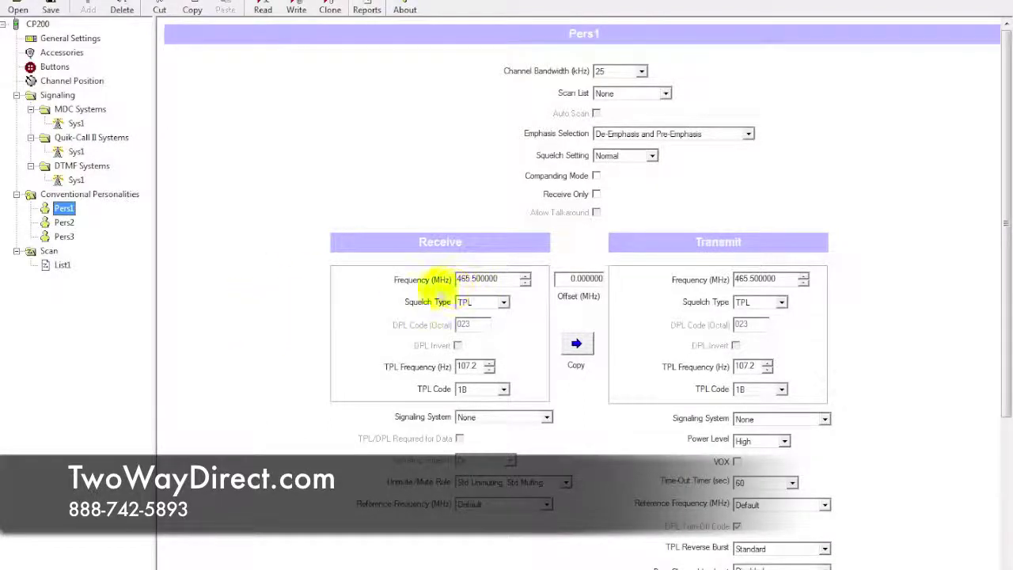
left_click(400, 307)
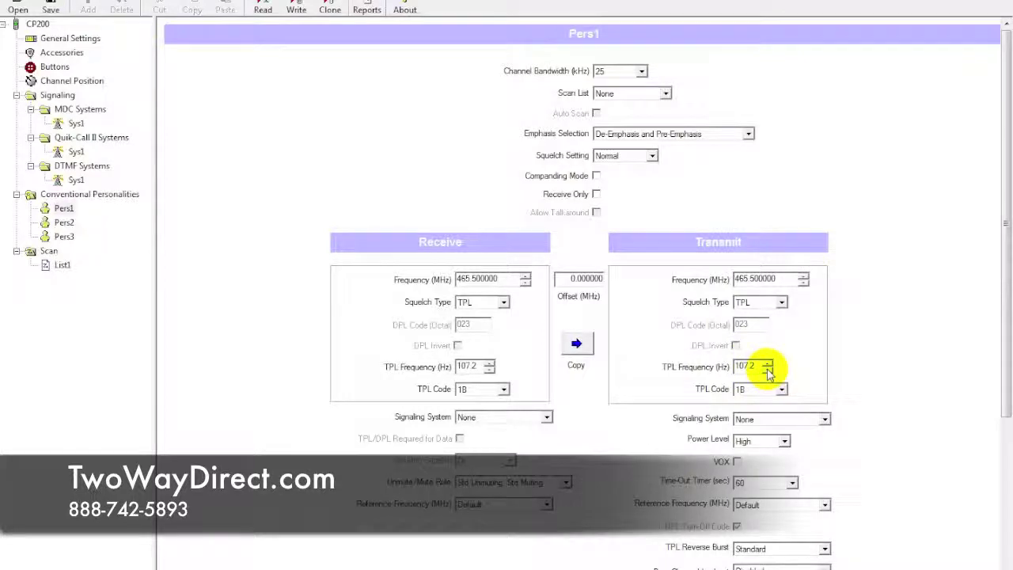
left_click(67, 225)
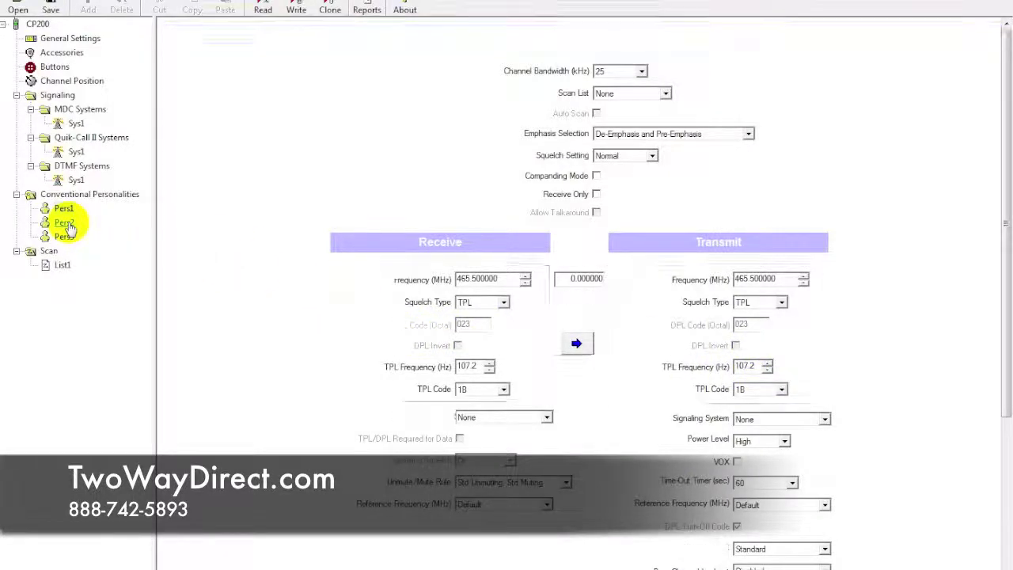
left_click(473, 280)
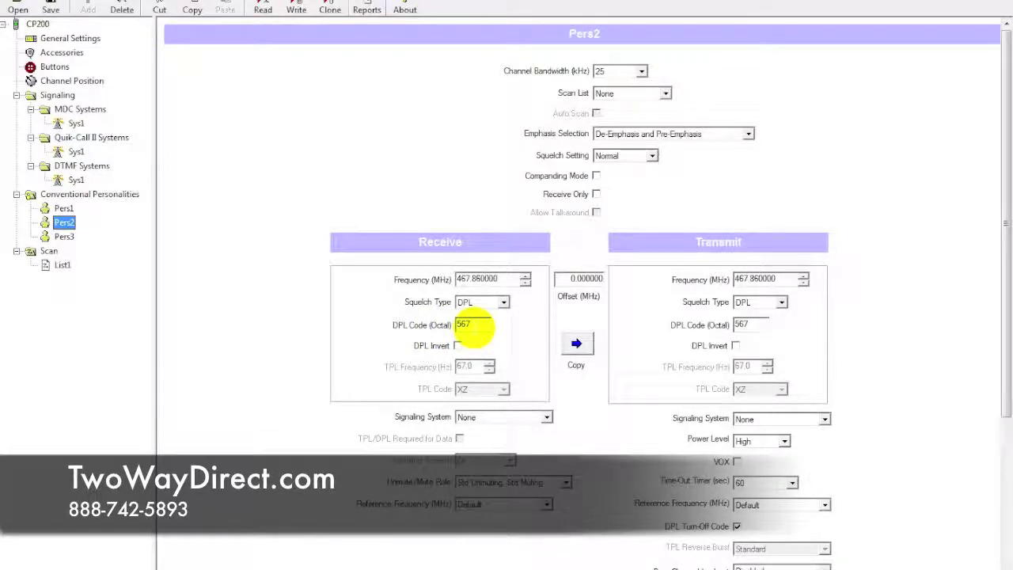
Set the channel bandwidth of conventional personalities Pers3, Pers2 and Pers1 to 12.5 kHz.
left_click(65, 238)
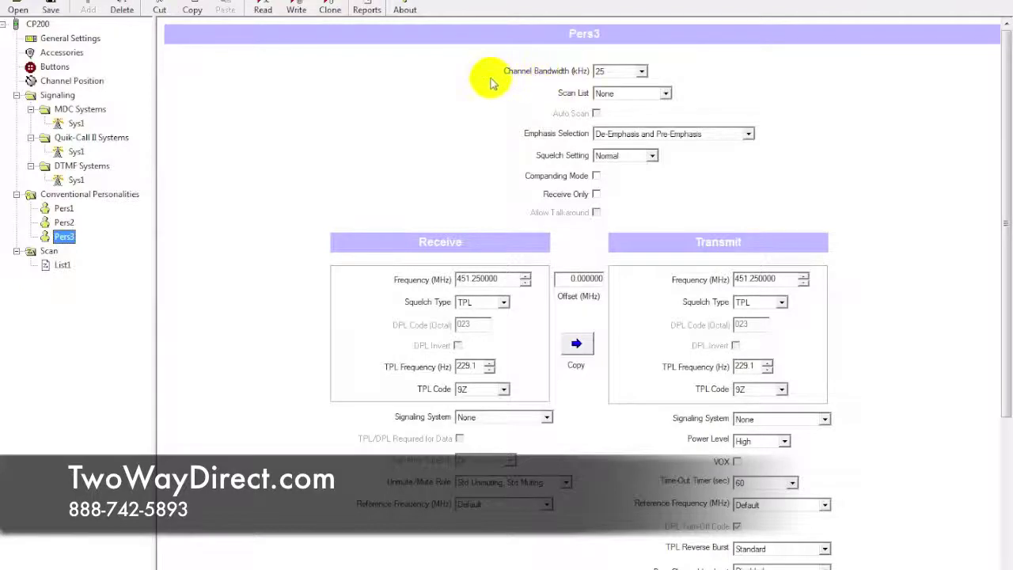
left_click(643, 75)
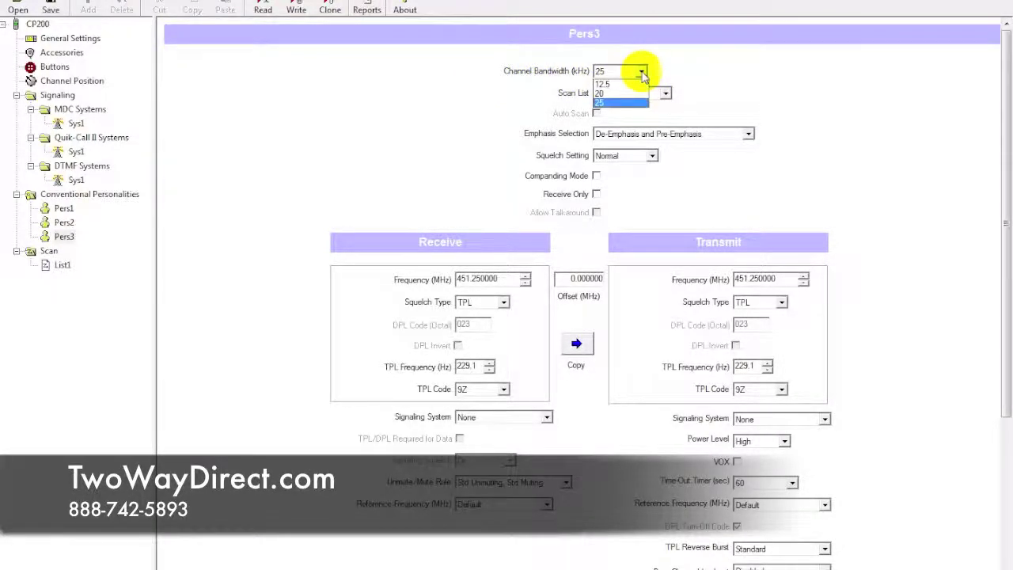
left_click(603, 85)
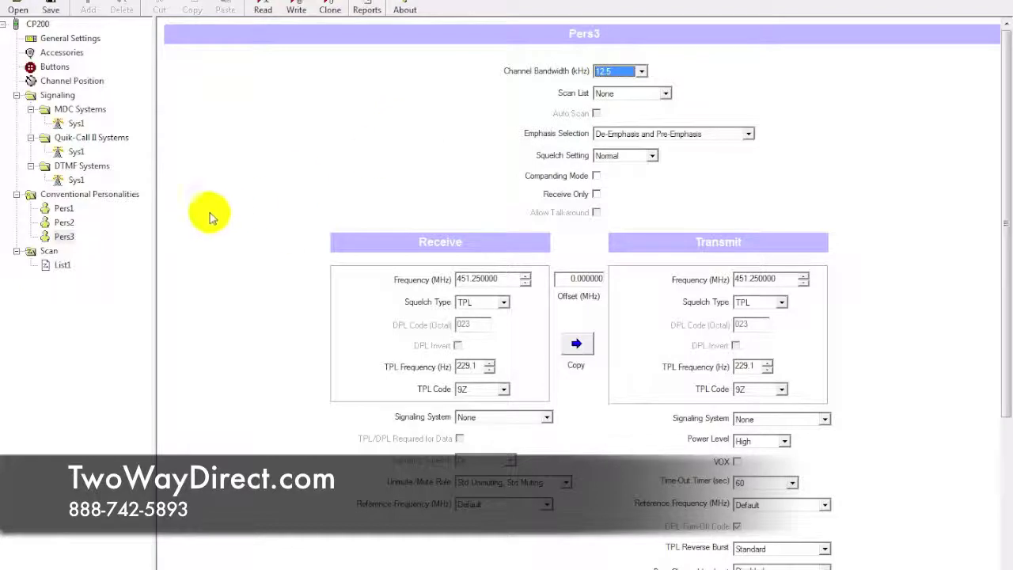
left_click(68, 226)
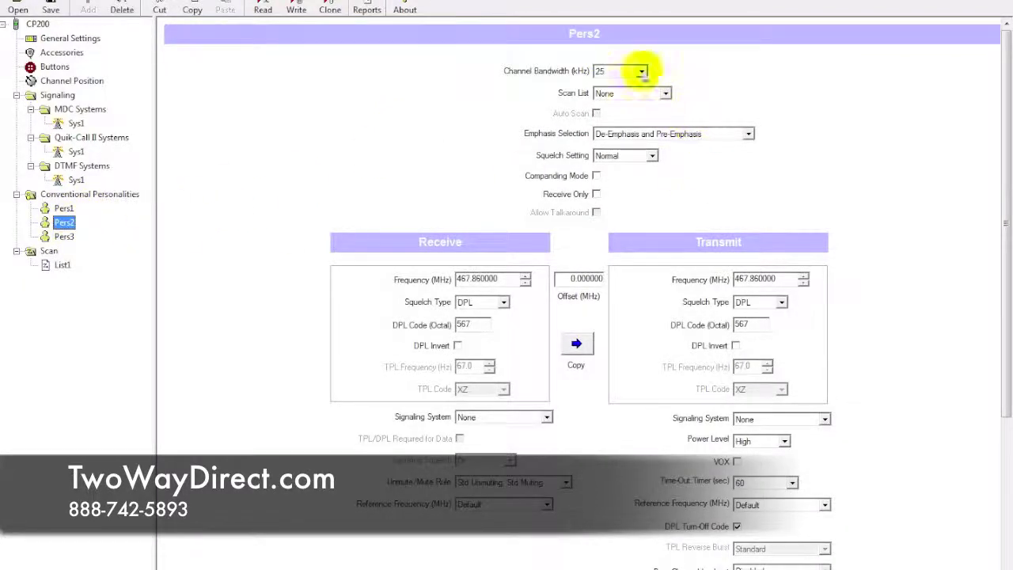
left_click(641, 71)
left_click(602, 85)
left_click(63, 208)
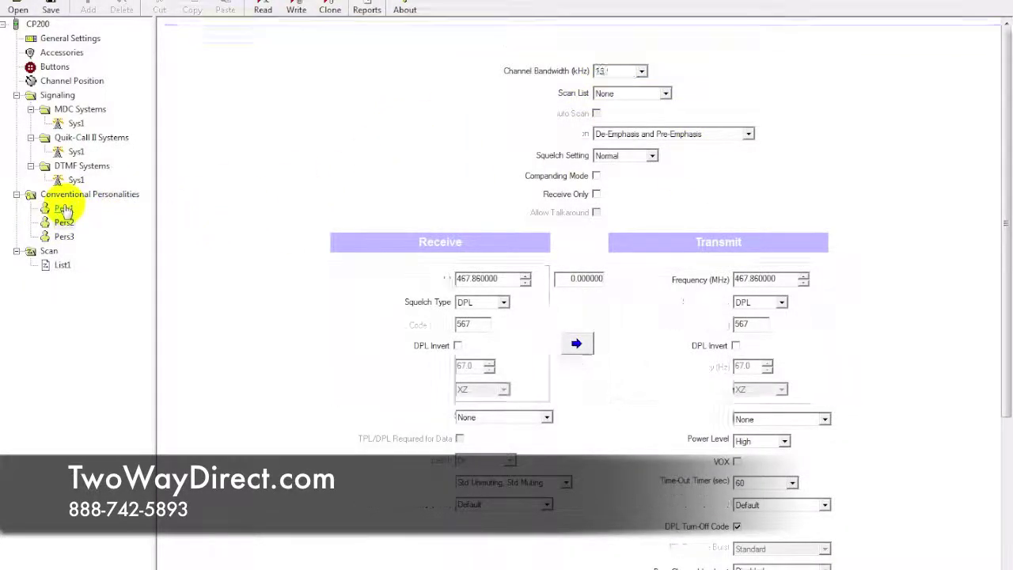
left_click(641, 71)
left_click(607, 93)
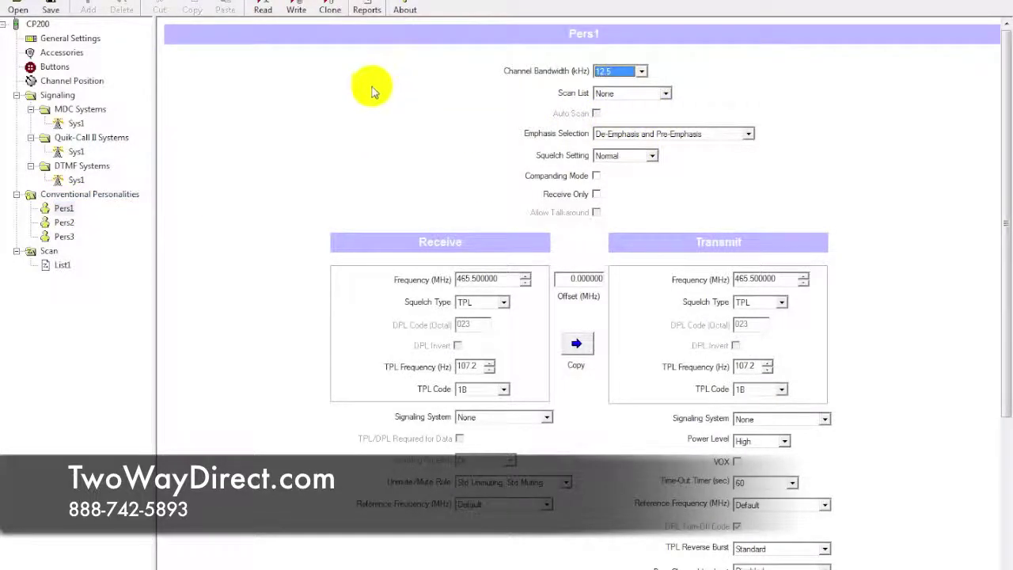
Write the modified codeplug to the CP200 radio and minimize the CPS window.
left_click(297, 7)
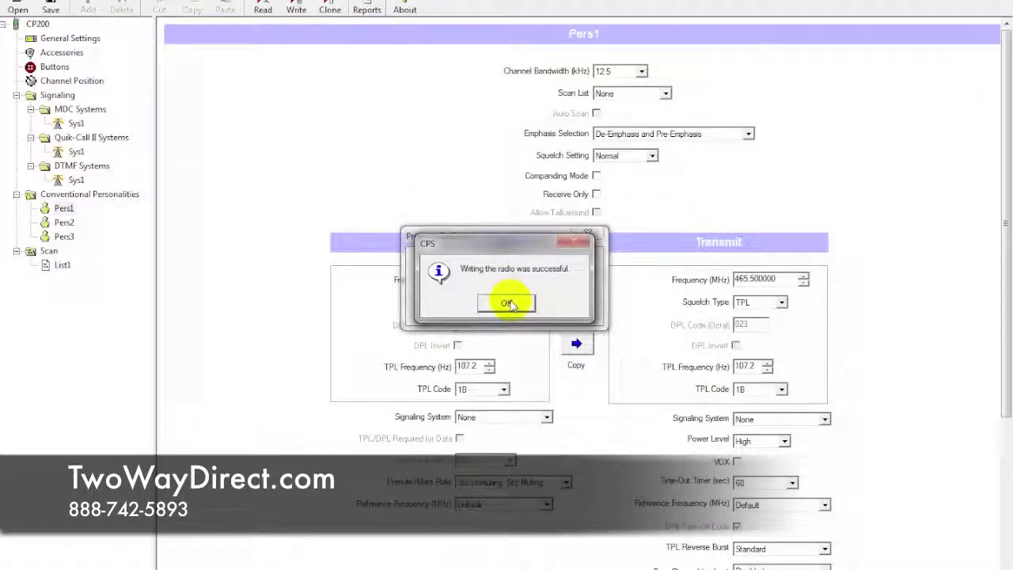
left_click(506, 302)
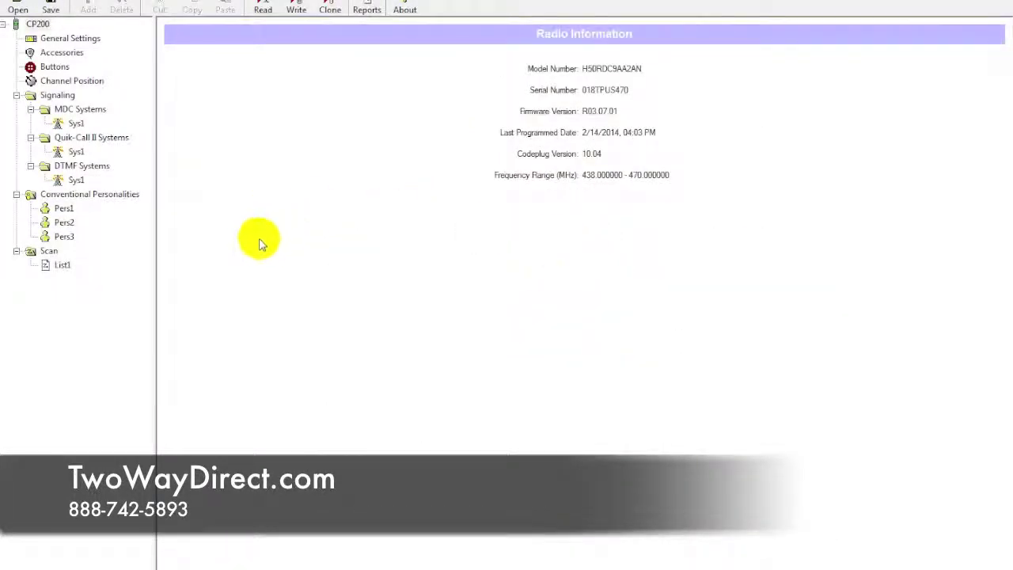
left_click(914, 12)
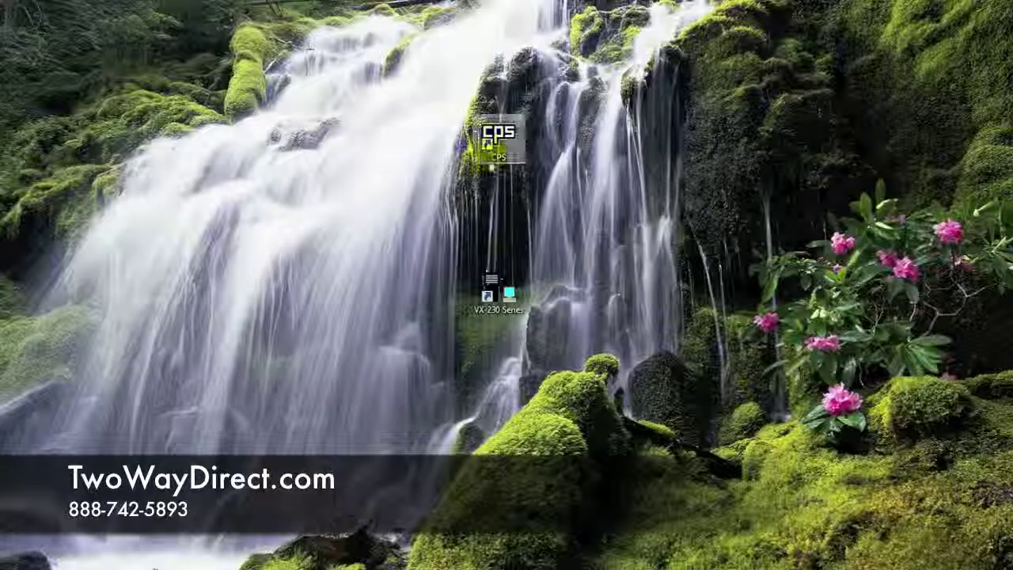
Open the VX-230 Series programming software and check its COM port configuration.
double_click(496, 294)
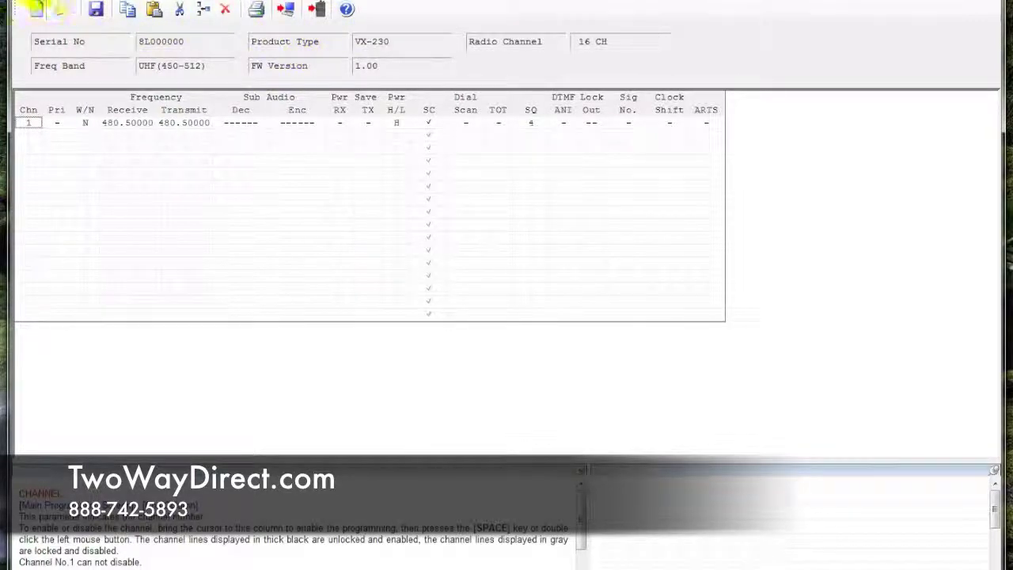
left_click(34, 2)
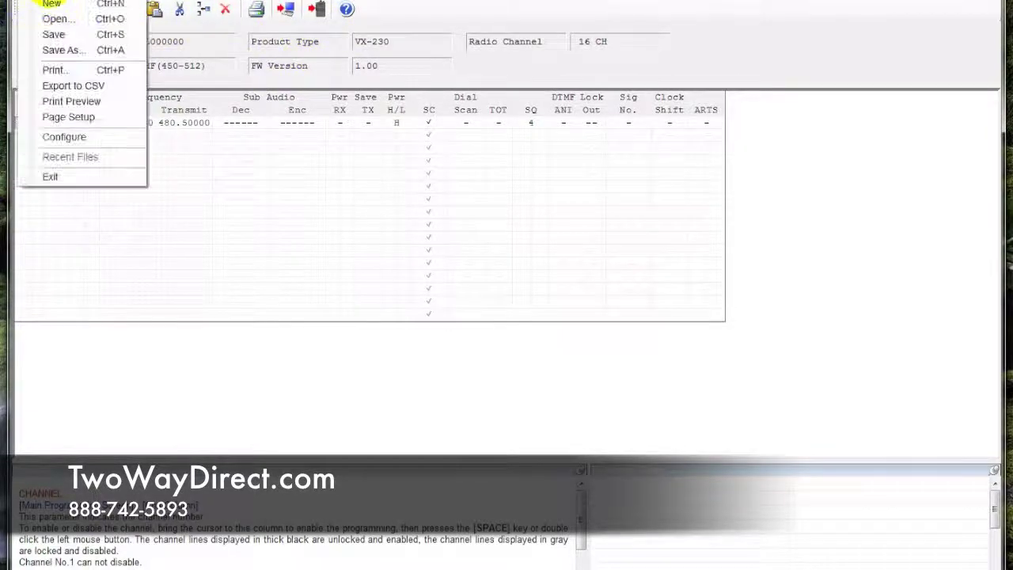
left_click(65, 137)
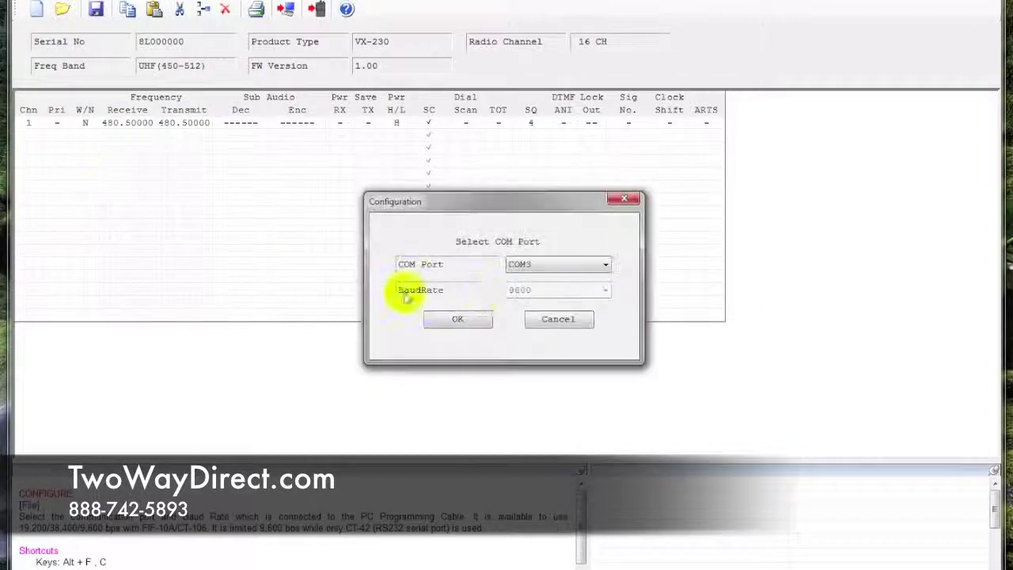
left_click(623, 201)
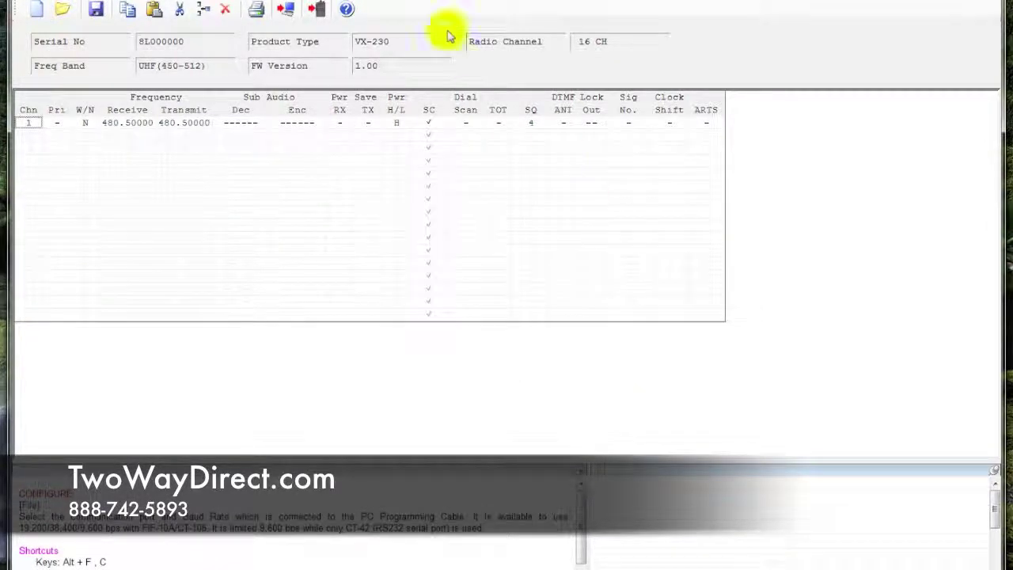
Read the channel programming from the connected VX-230 radio.
left_click(287, 11)
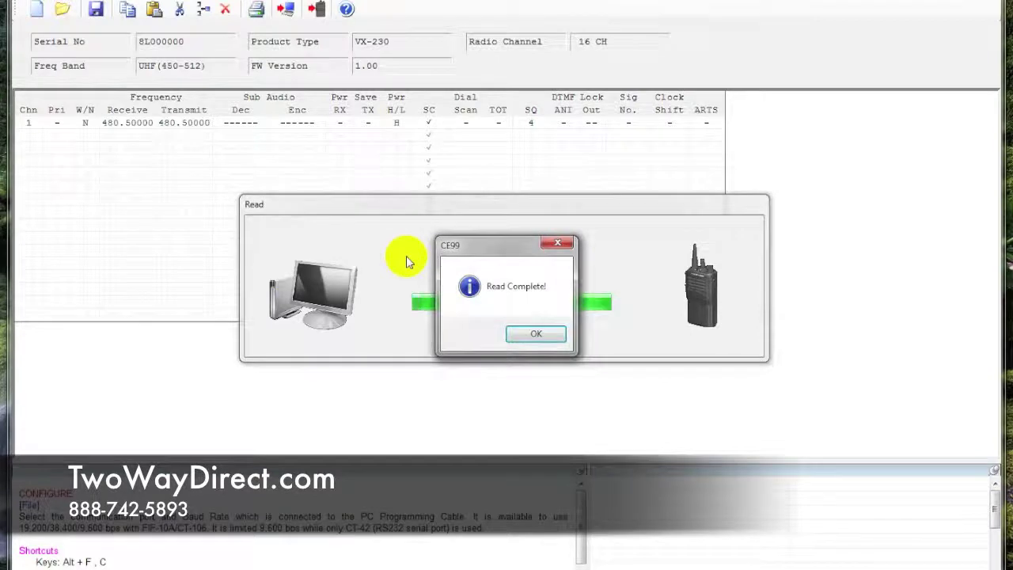
left_click(525, 336)
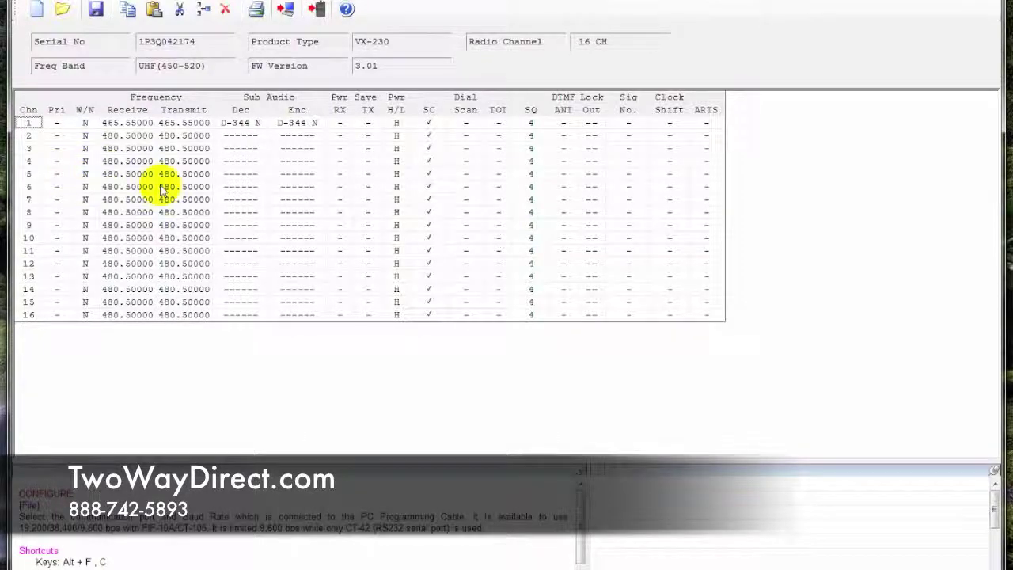
Disable channels 16 down through 4, leaving only channels 1 to 3 in the channel table.
left_click(28, 315)
key("Delete")
left_click(28, 302)
key("Delete")
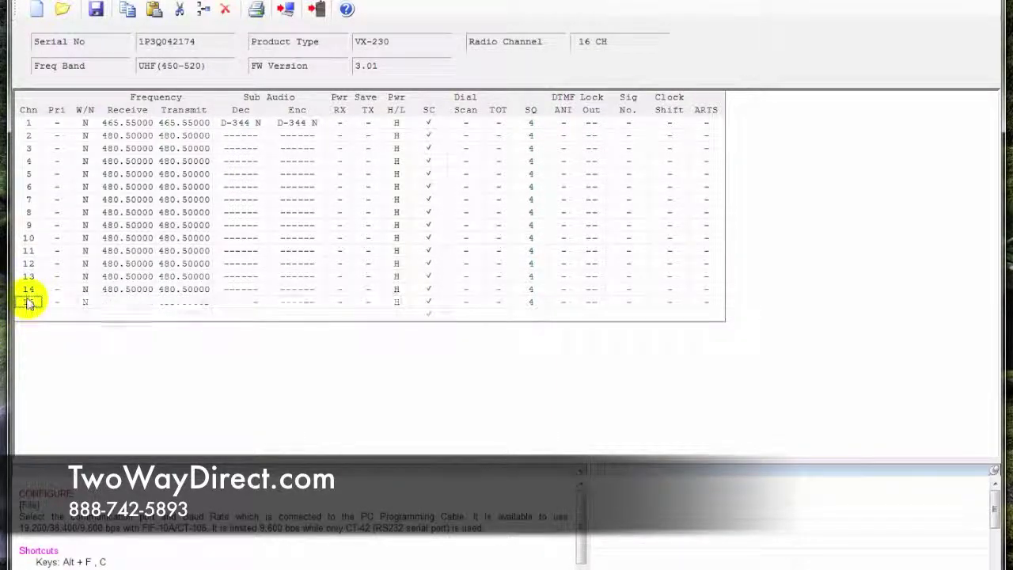
left_click(29, 289)
key("Delete")
key("Delete")
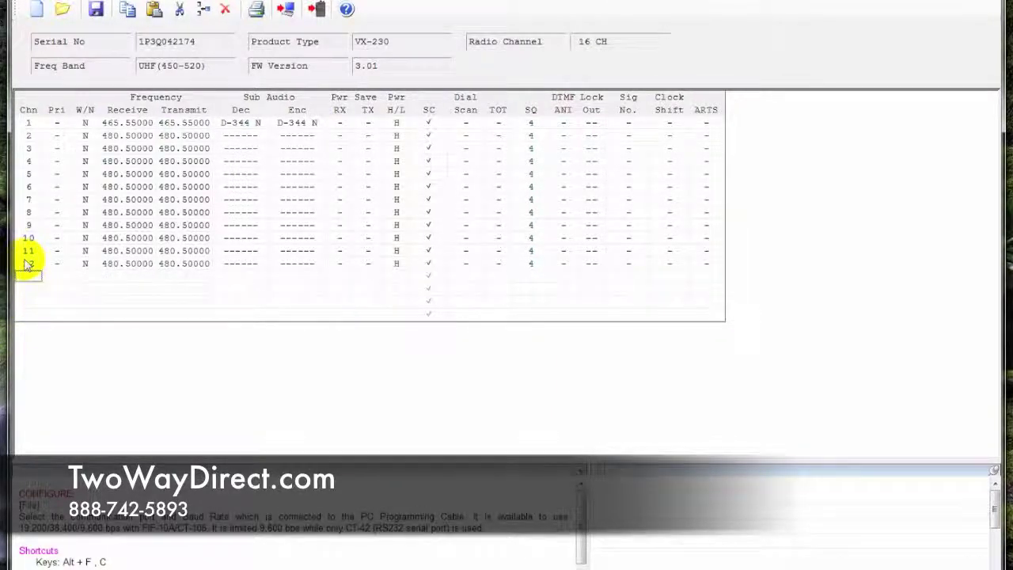
key("Delete")
left_click(29, 252)
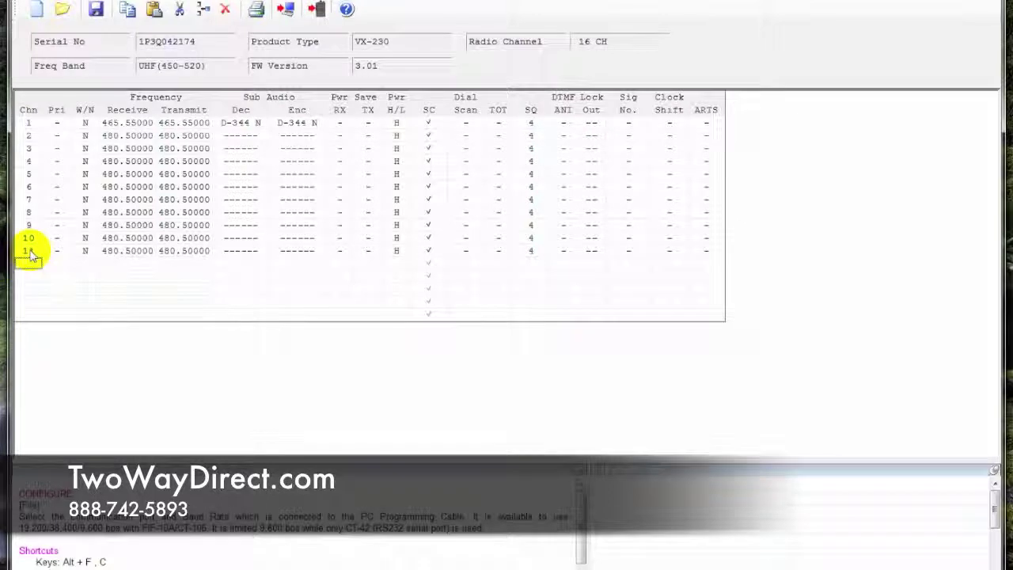
key("Delete")
left_click(28, 237)
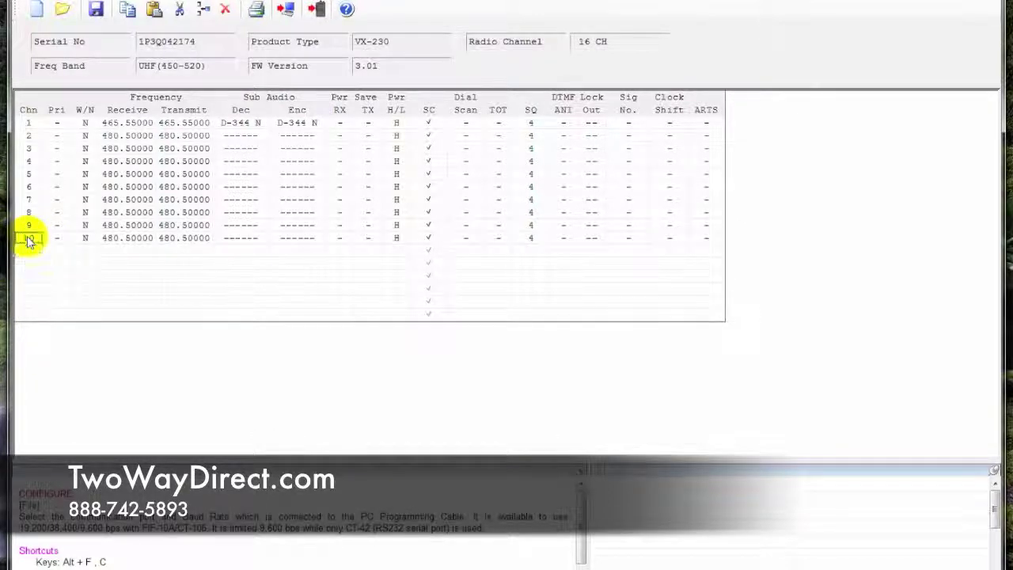
key("Delete")
left_click(30, 225)
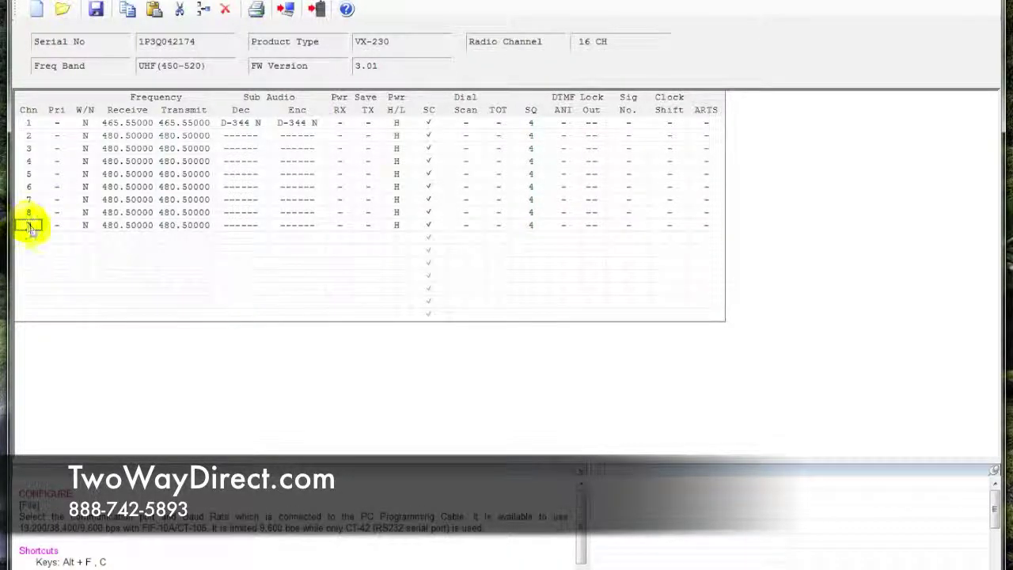
key("Delete")
left_click(29, 212)
key("Delete")
left_click(29, 200)
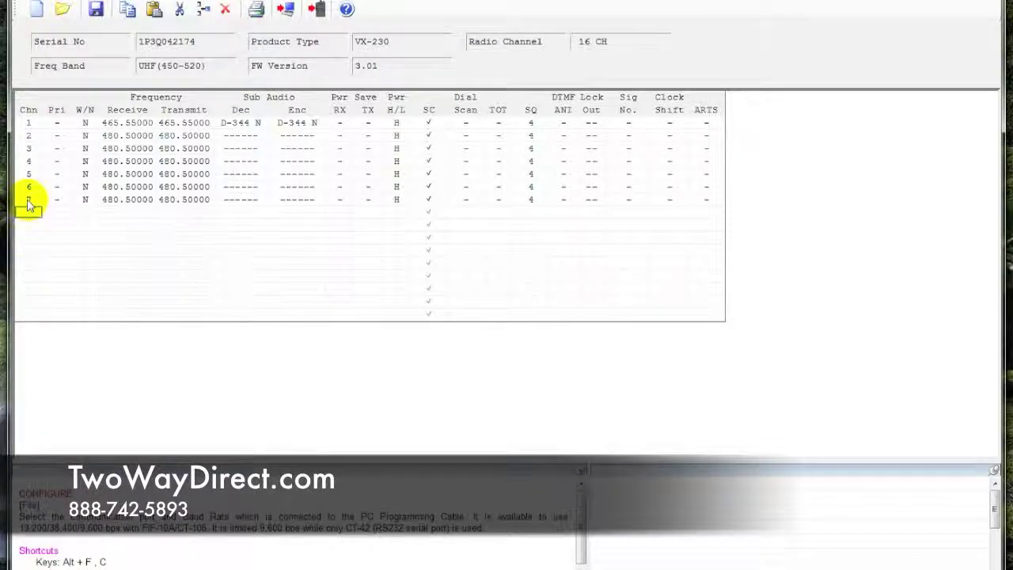
key("Delete")
left_click(40, 187)
key("Delete")
left_click(44, 174)
key("Delete")
left_click(48, 162)
key("Delete")
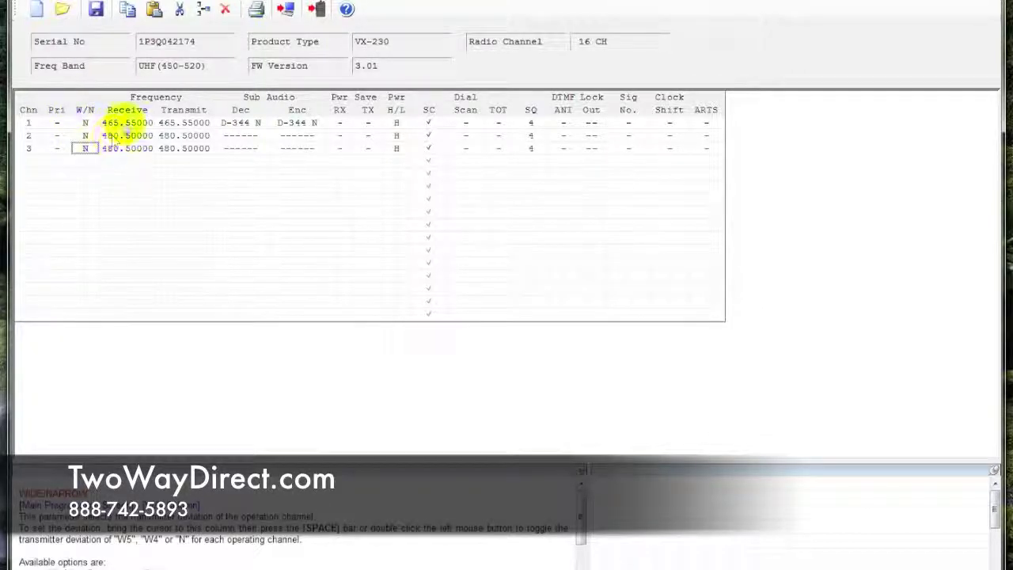
Compare channel 1's receive frequency and sub audio decode setting with Pers1's receive settings in CPS.
left_click(125, 126)
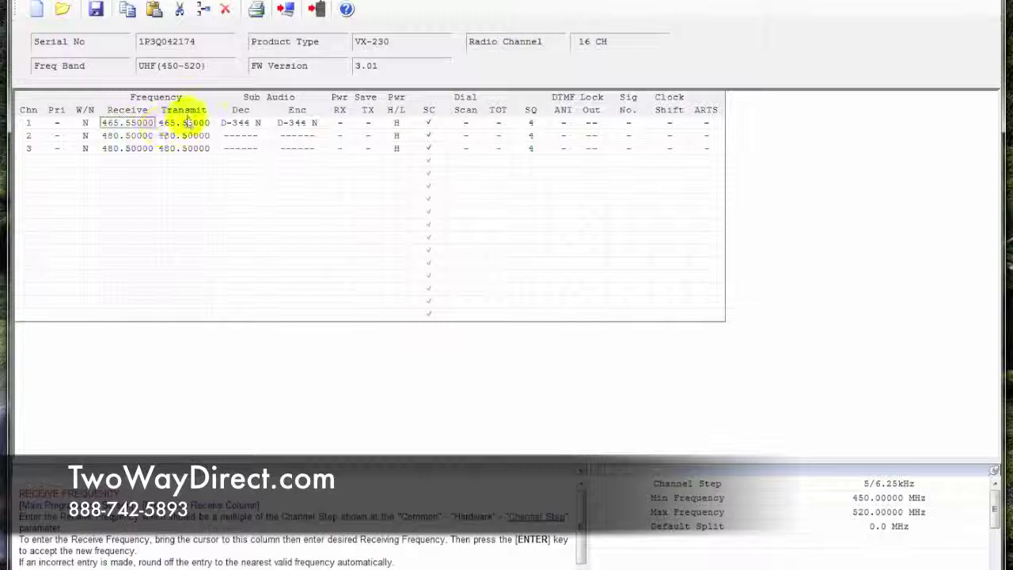
left_click(238, 125)
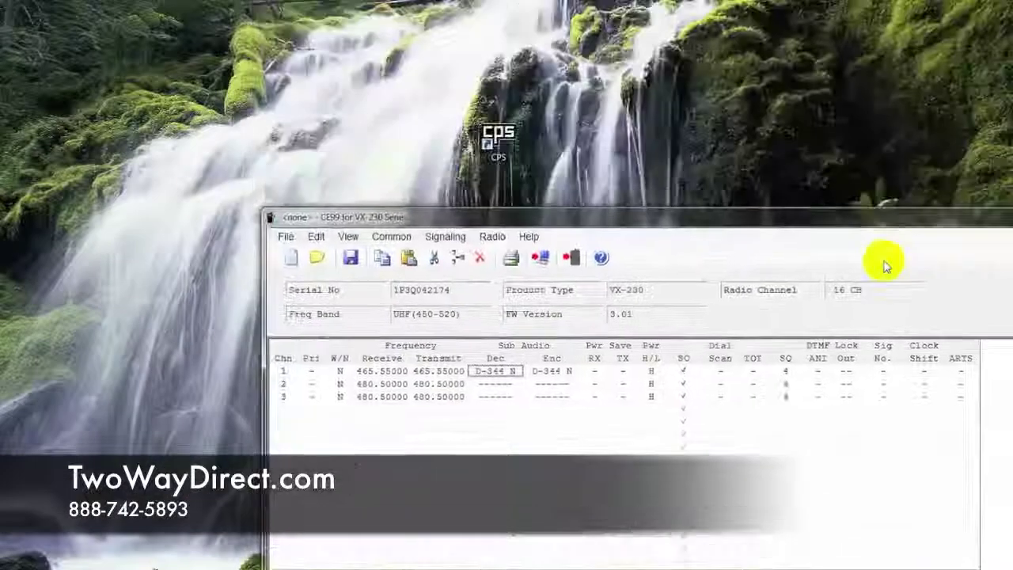
left_click_drag(886, 265, 697, 184)
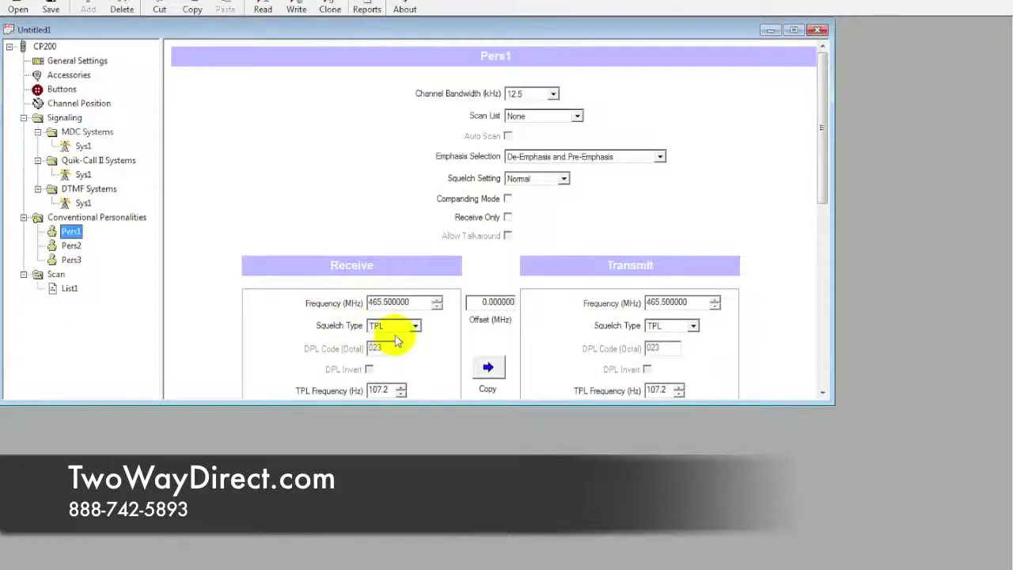
double_click(388, 302)
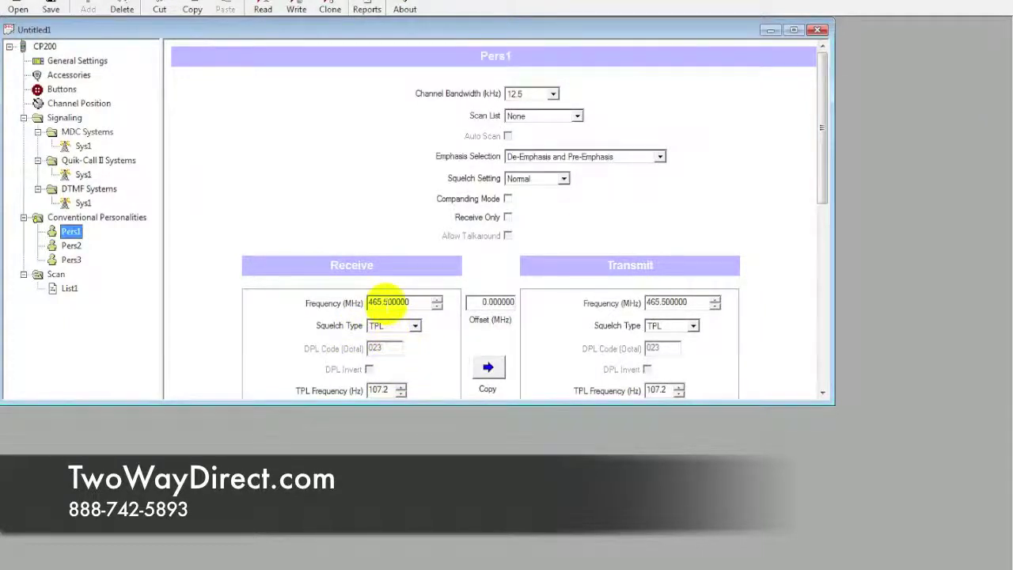
double_click(388, 301)
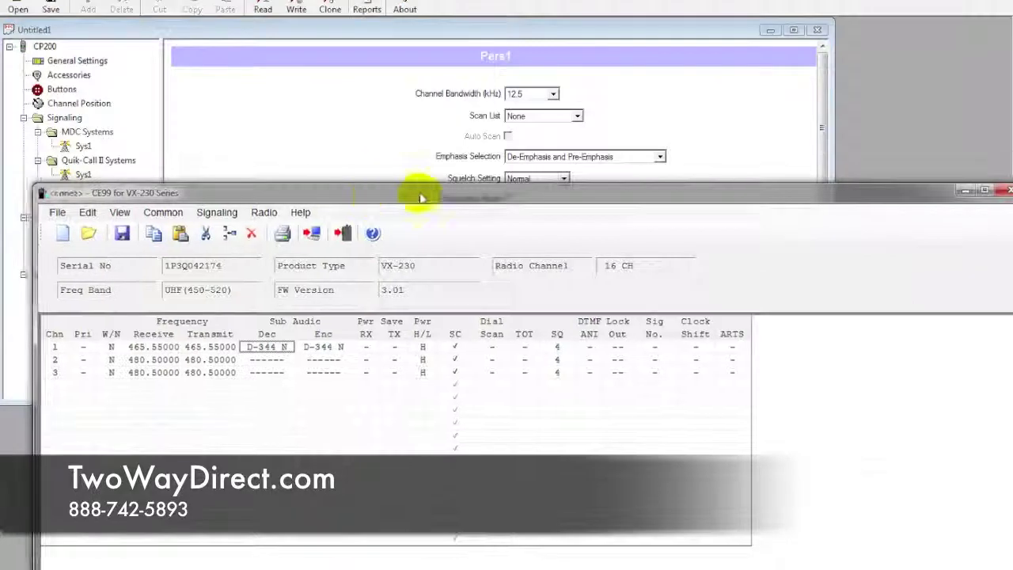
Set channel 1's receive frequency to 465.50000 MHz in the VX-230 channel table to match Pers1.
left_click_drag(420, 198, 679, 49)
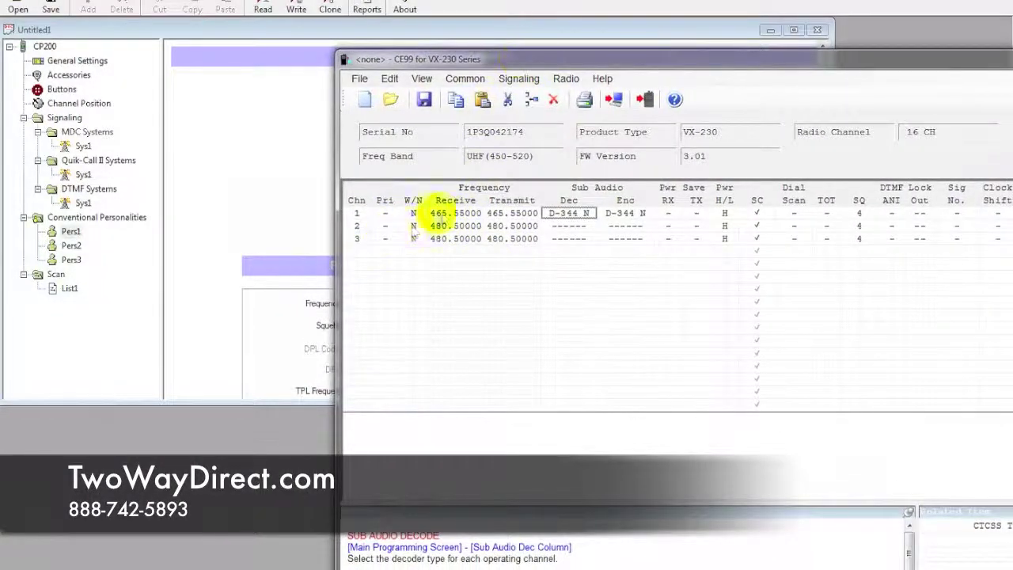
left_click(449, 214)
double_click(449, 215)
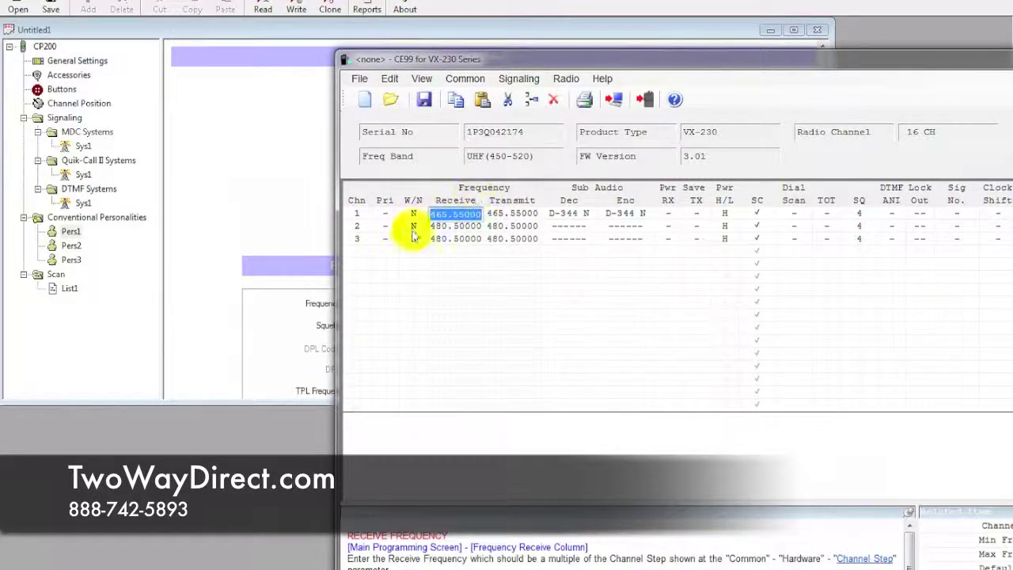
left_click_drag(501, 64, 631, 51)
left_click(583, 202)
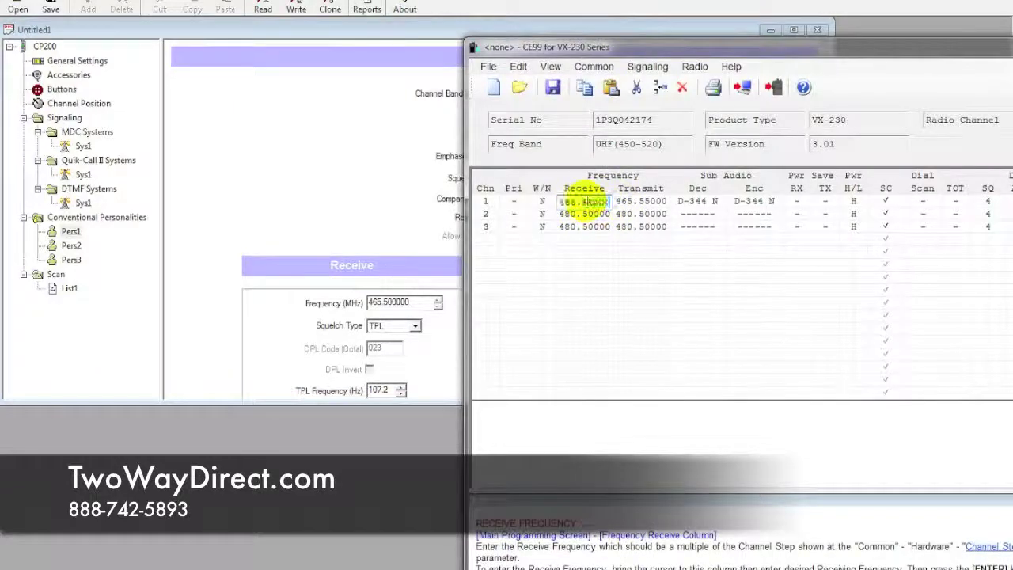
type("0")
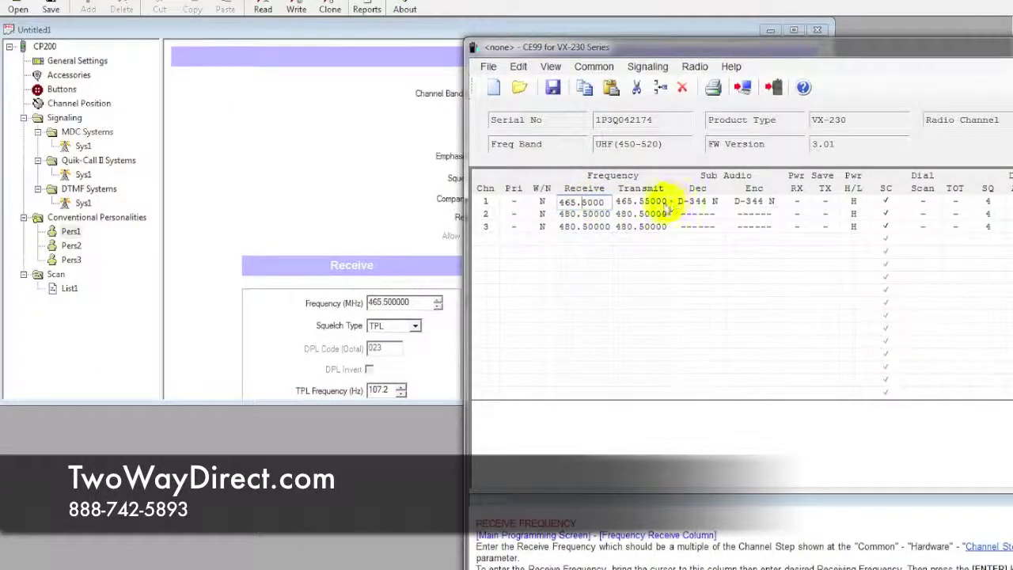
key("Return")
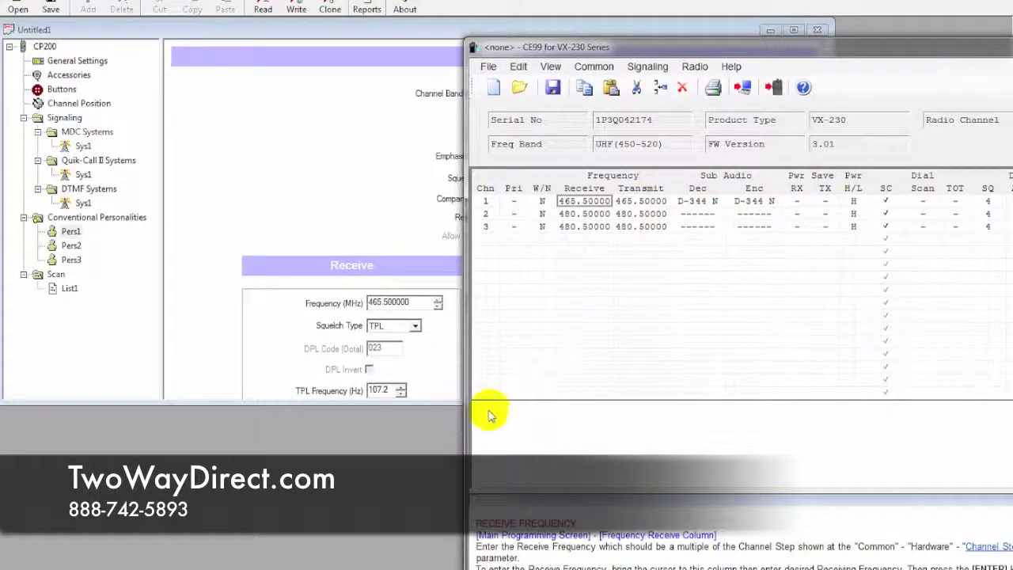
Change channel 1's sub audio decode to CTCSS with a frequency of 107.2 Hz, matching Pers1's TPL frequency.
double_click(392, 390)
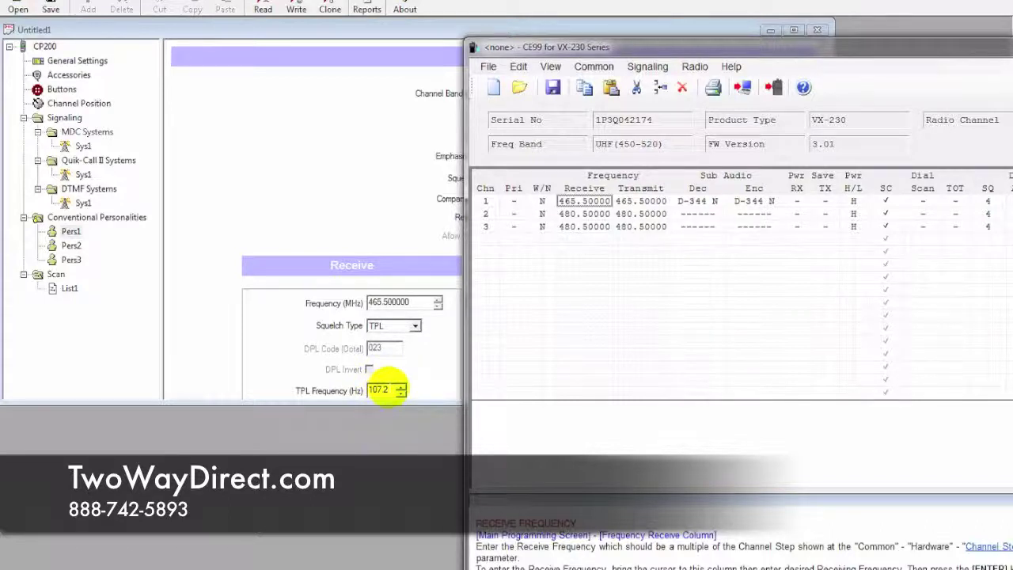
left_click(695, 202)
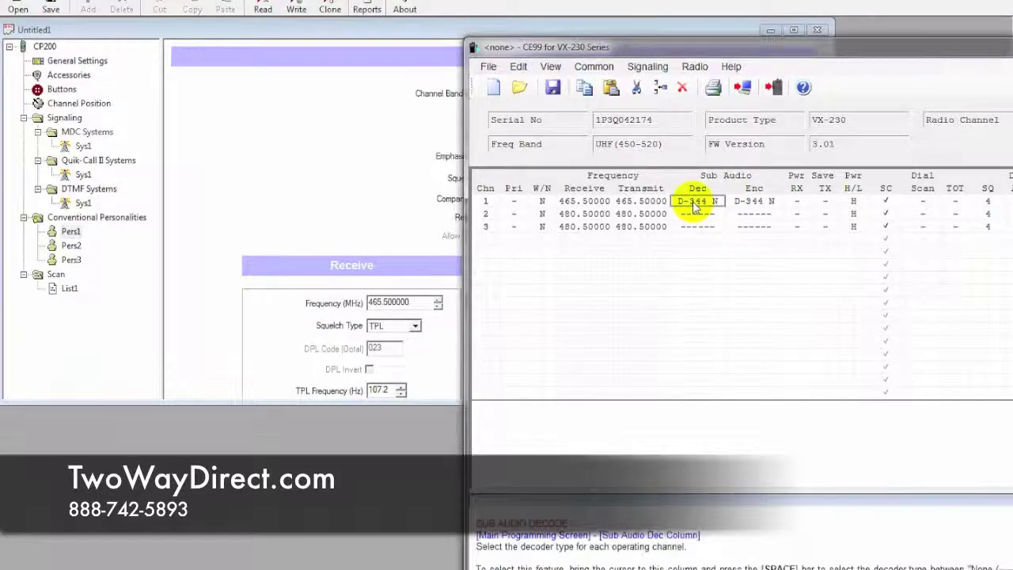
double_click(695, 203)
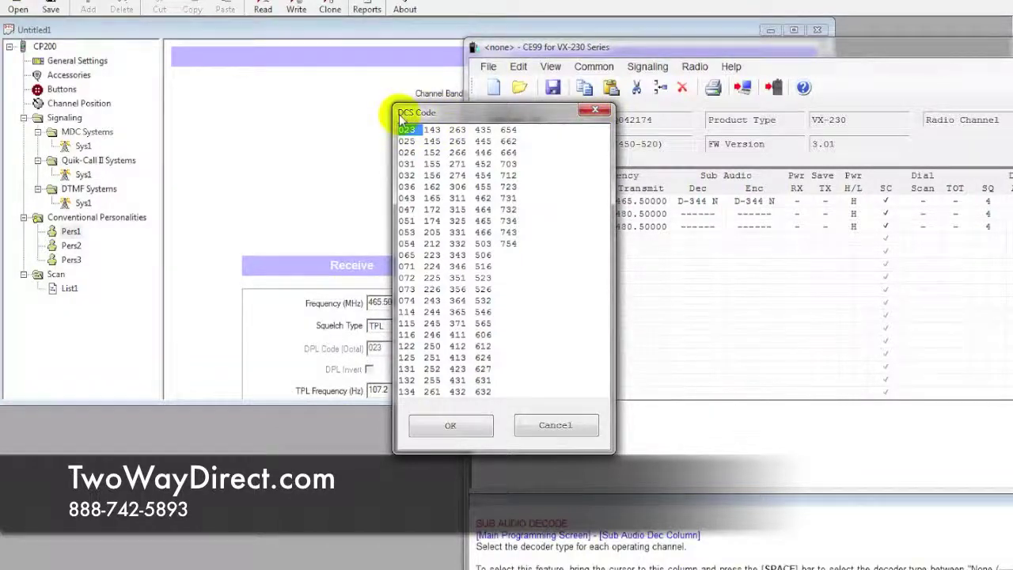
left_click(594, 112)
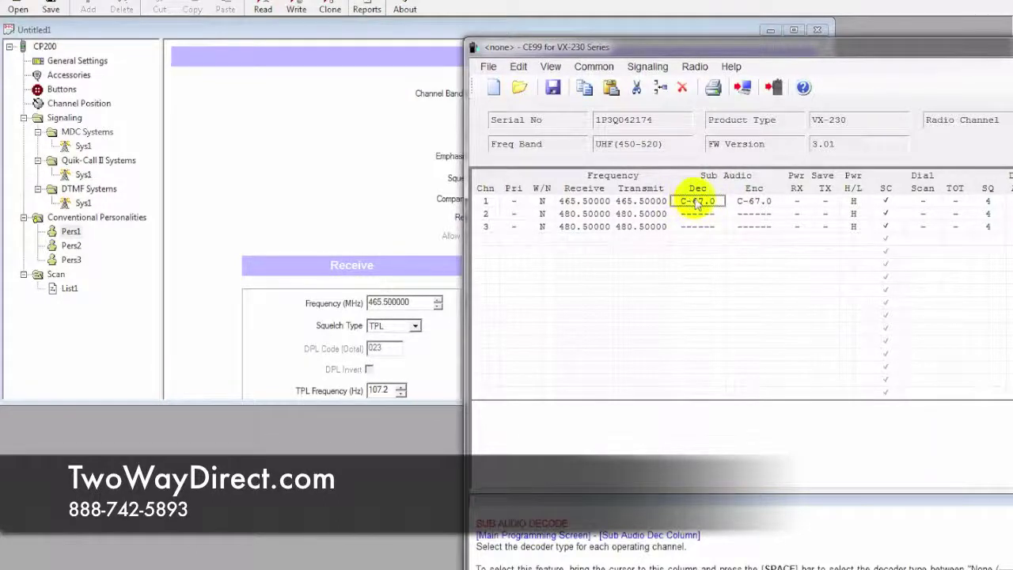
double_click(697, 202)
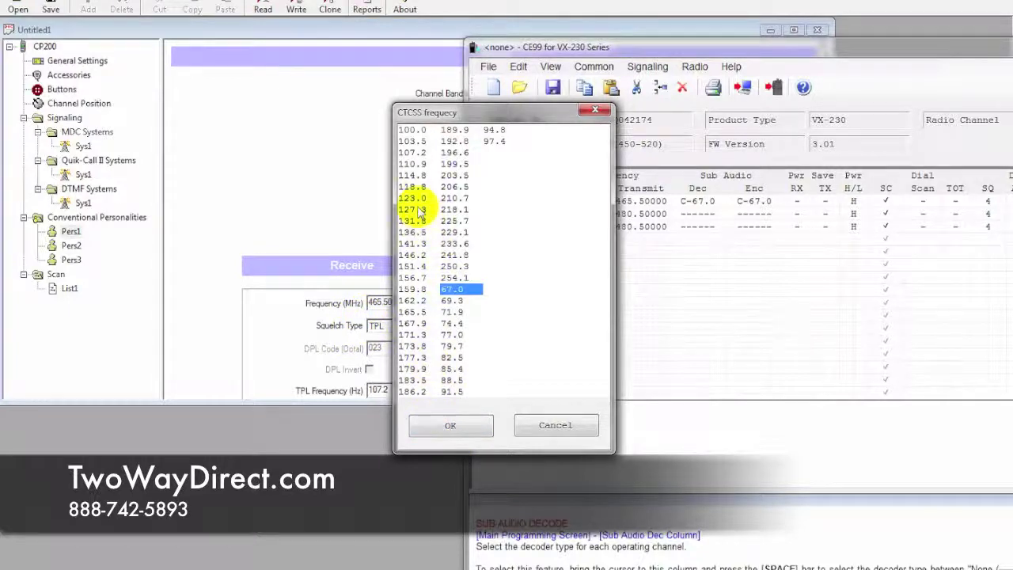
double_click(421, 153)
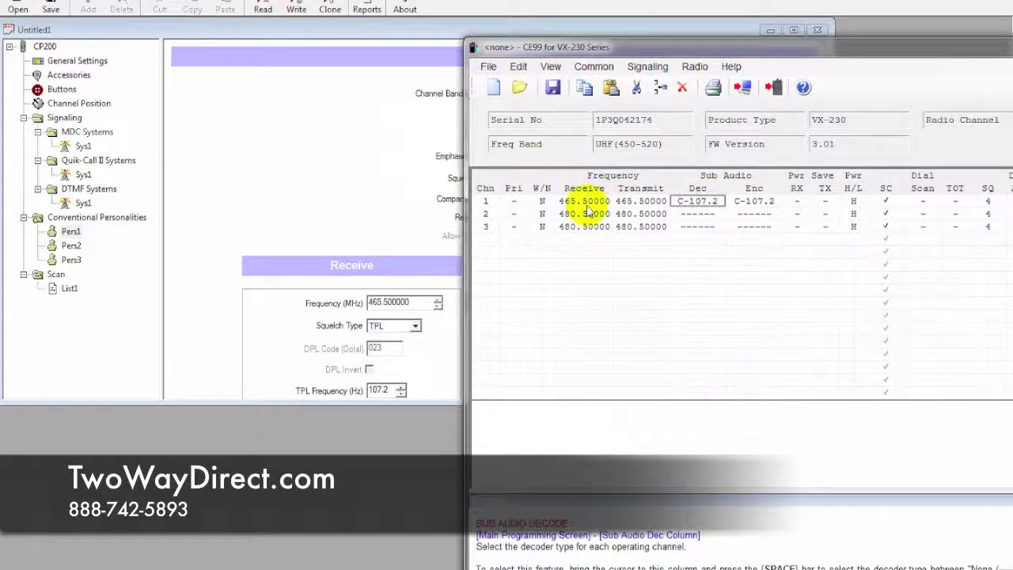
Display Pers2's settings in CPS and set the VX-230's channel 2 receive frequency to 467.86 MHz.
left_click(71, 246)
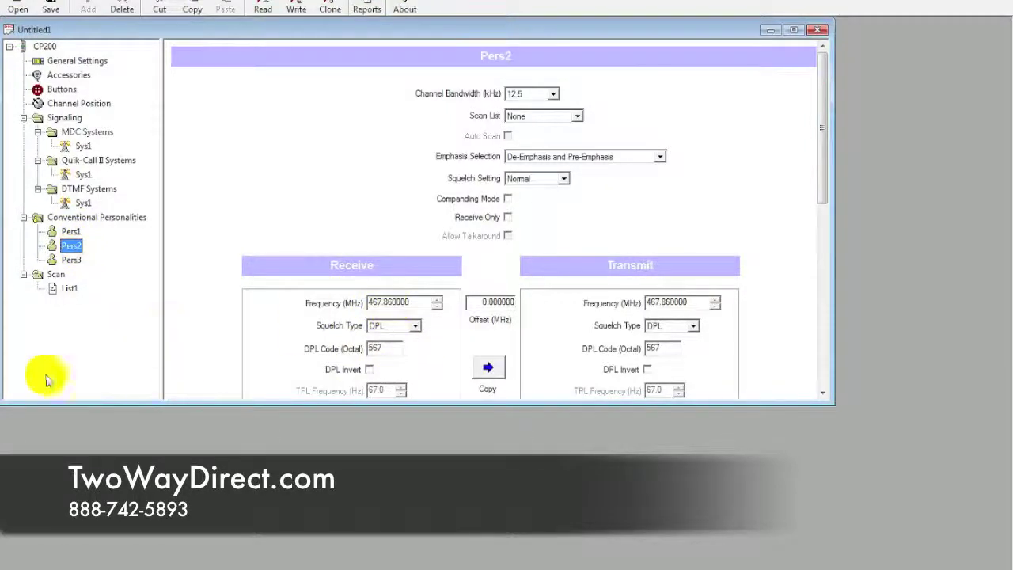
key("alt+Tab")
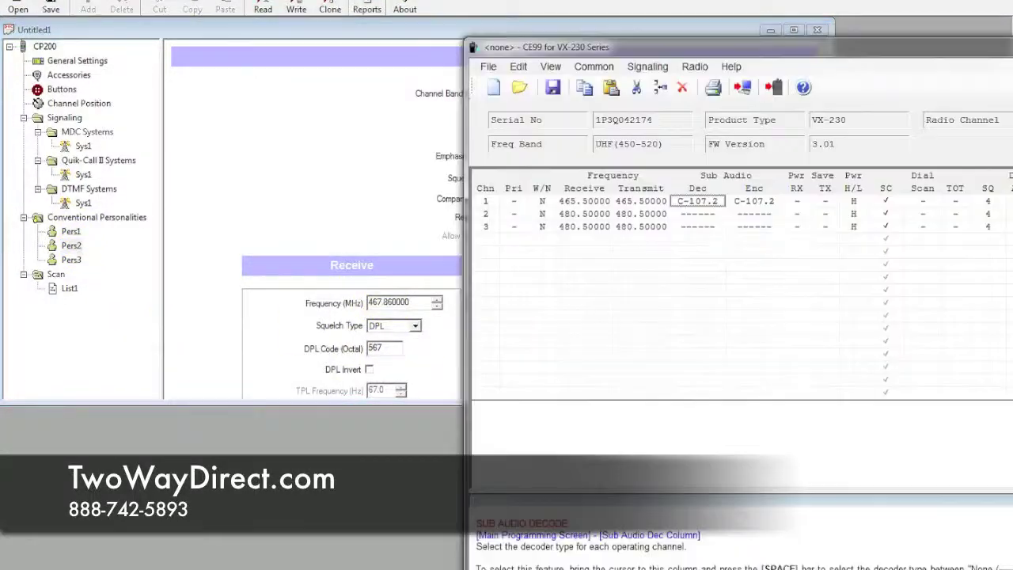
left_click(582, 214)
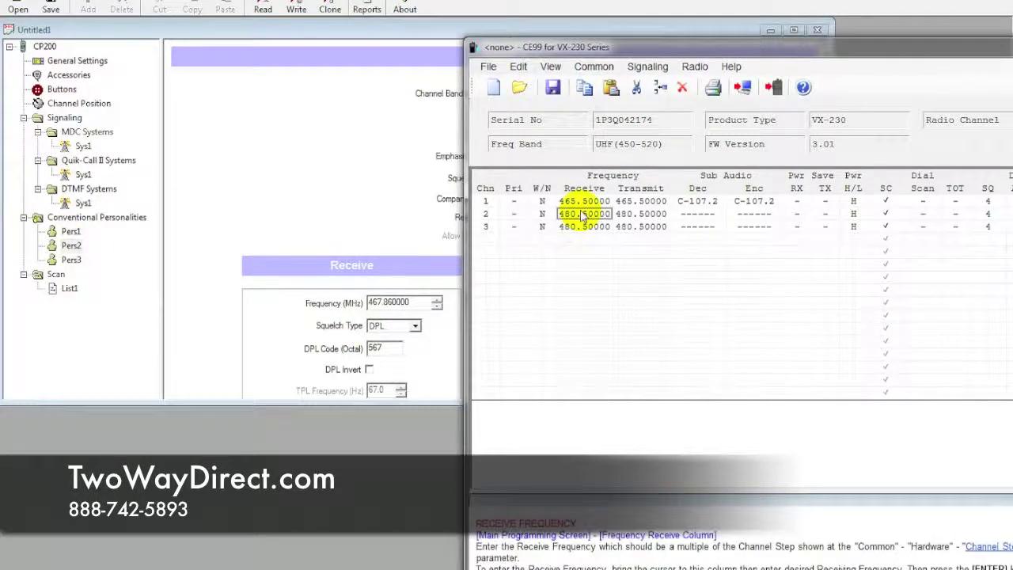
type("467.86")
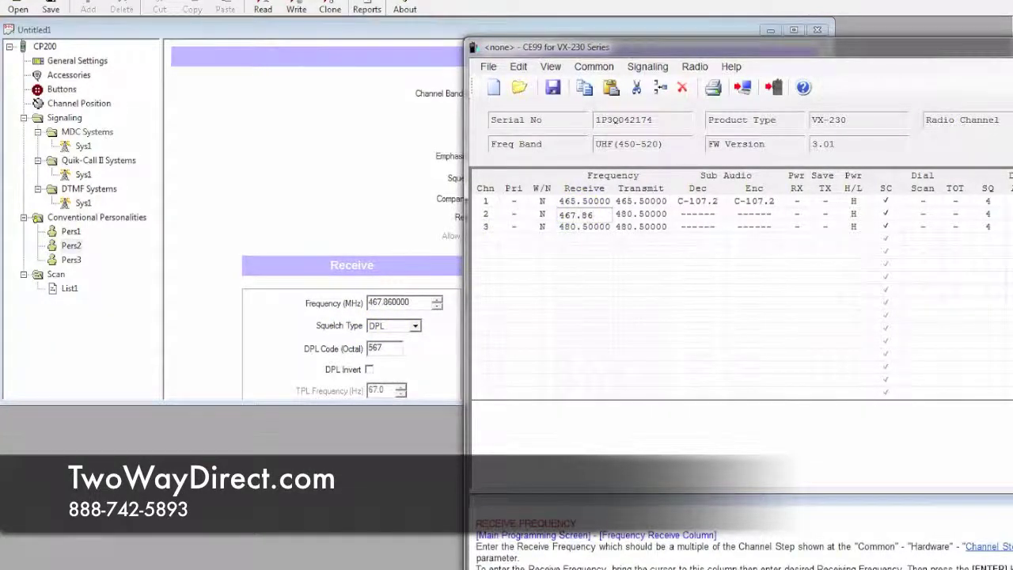
key("Return")
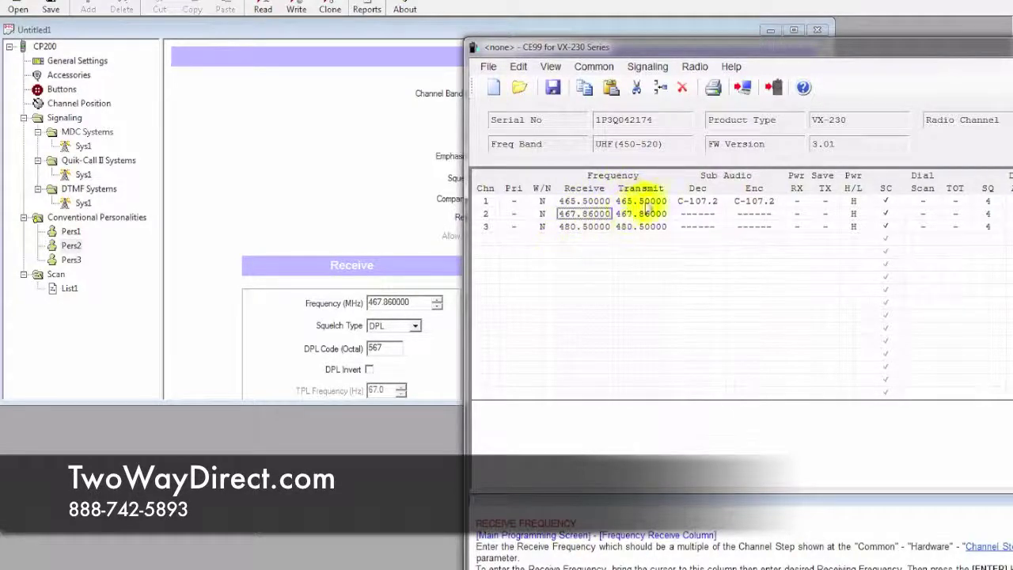
Change channel 2's sub audio decode to DCS and enter code D-567 to match Pers2's DPL code.
left_click(698, 215)
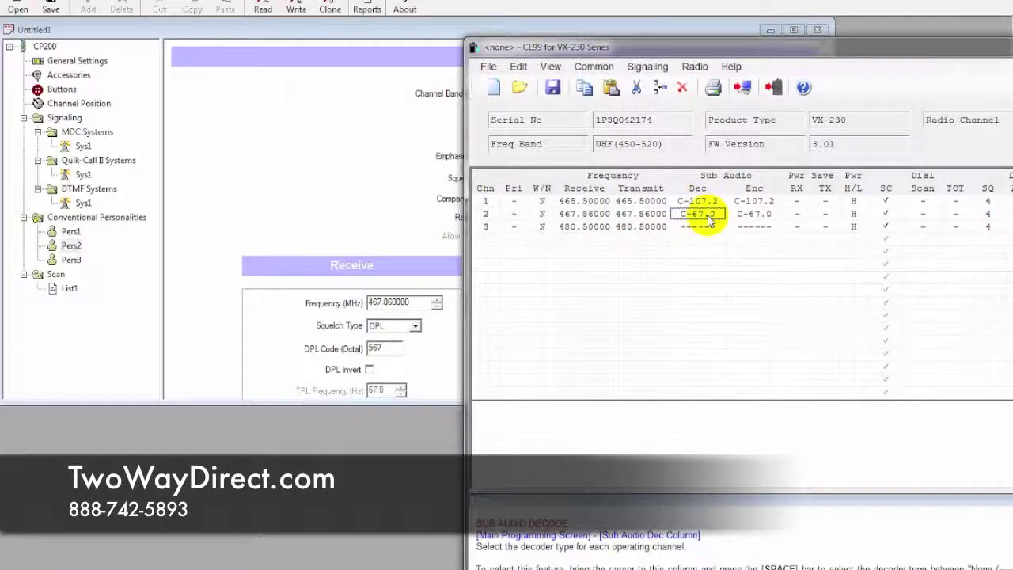
key("space")
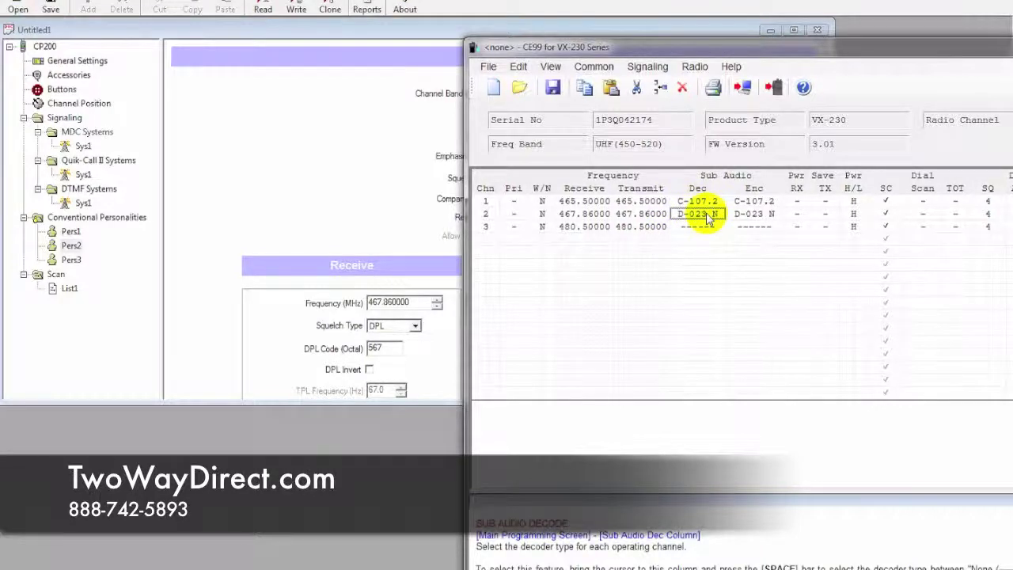
double_click(710, 218)
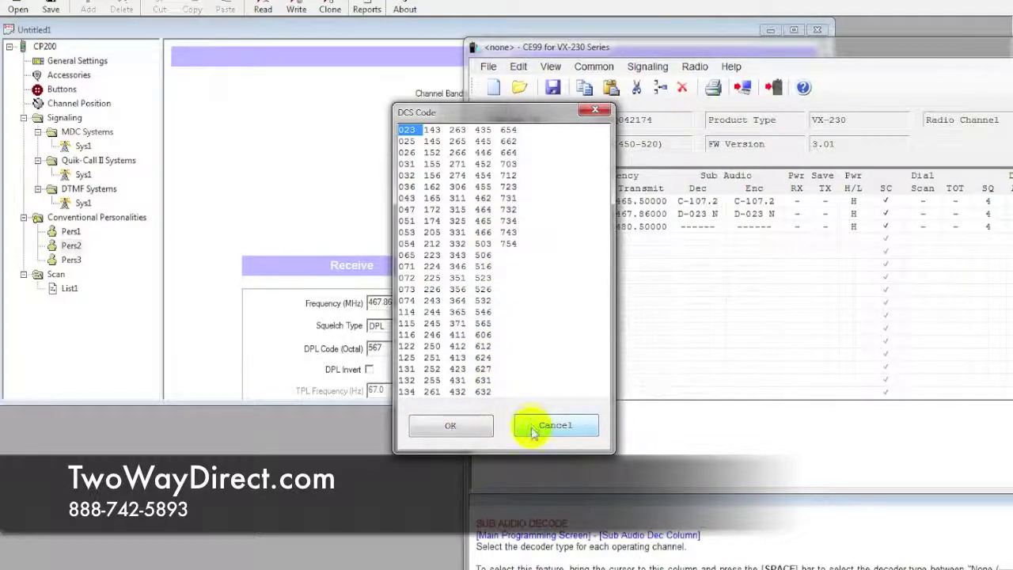
left_click(450, 426)
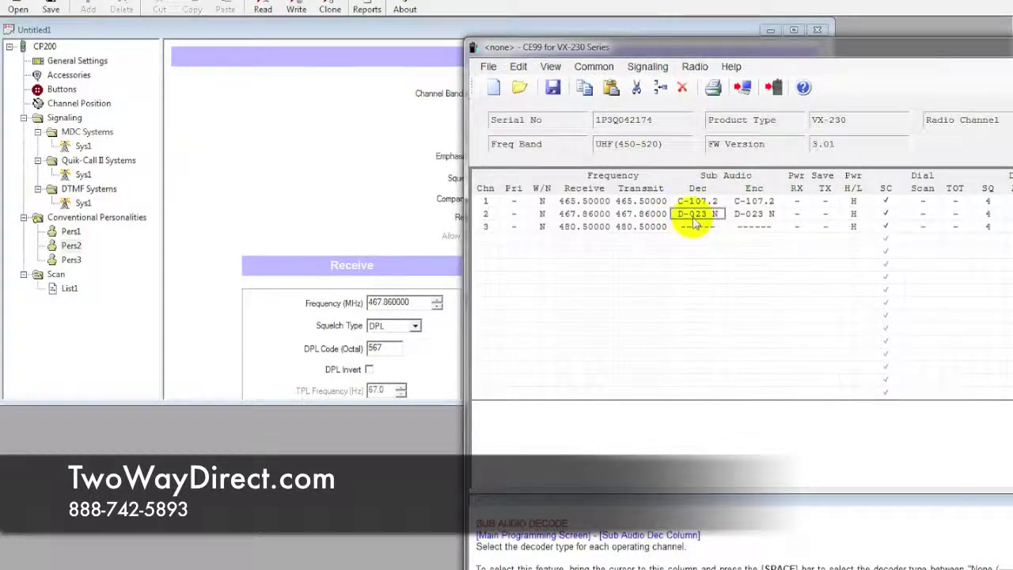
type("D")
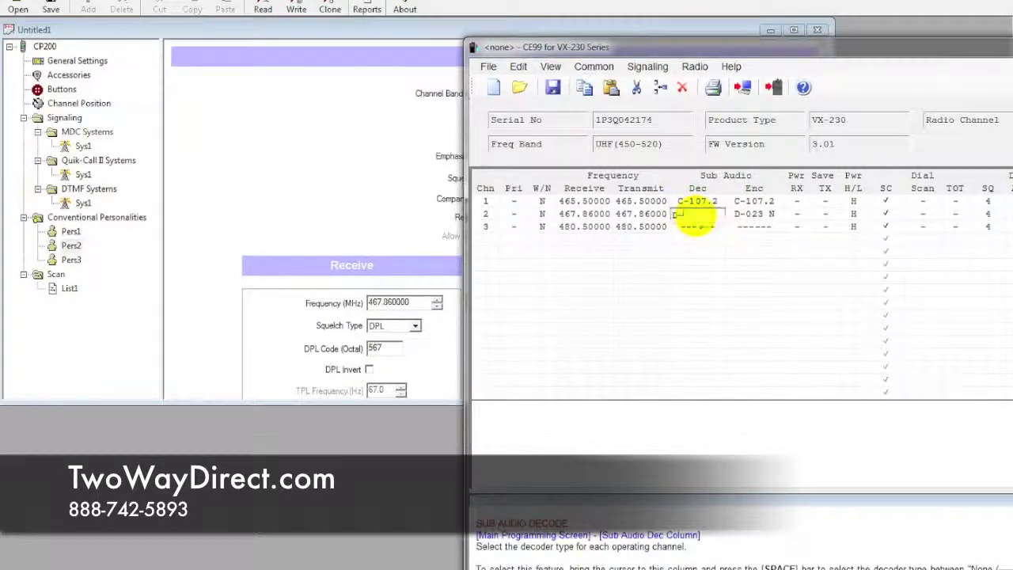
type("-567")
left_click(695, 217)
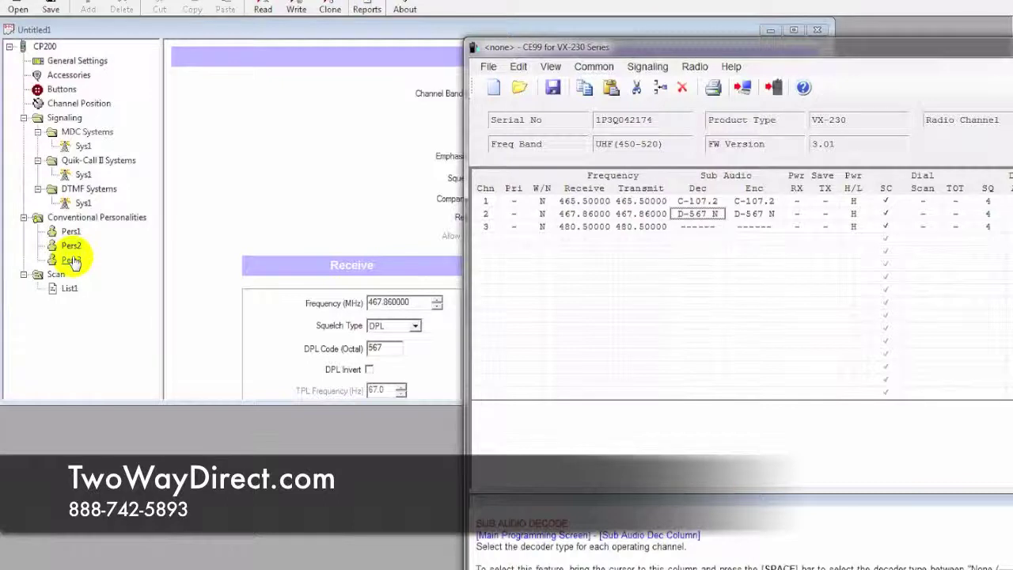
Display Pers3's settings in CPS and set the VX-230's channel 3 receive frequency to 451.25 MHz.
left_click(72, 261)
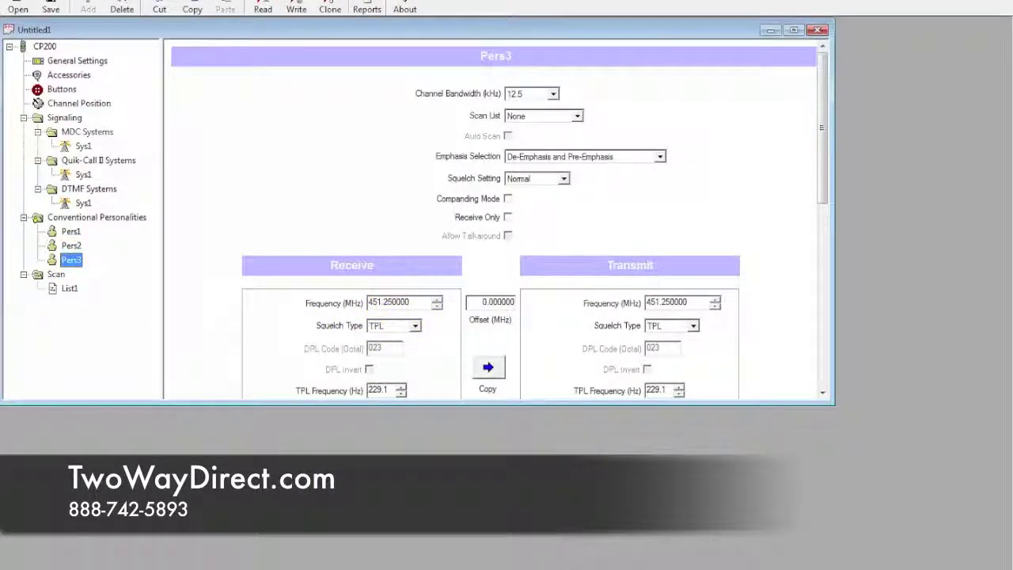
key("alt+Tab")
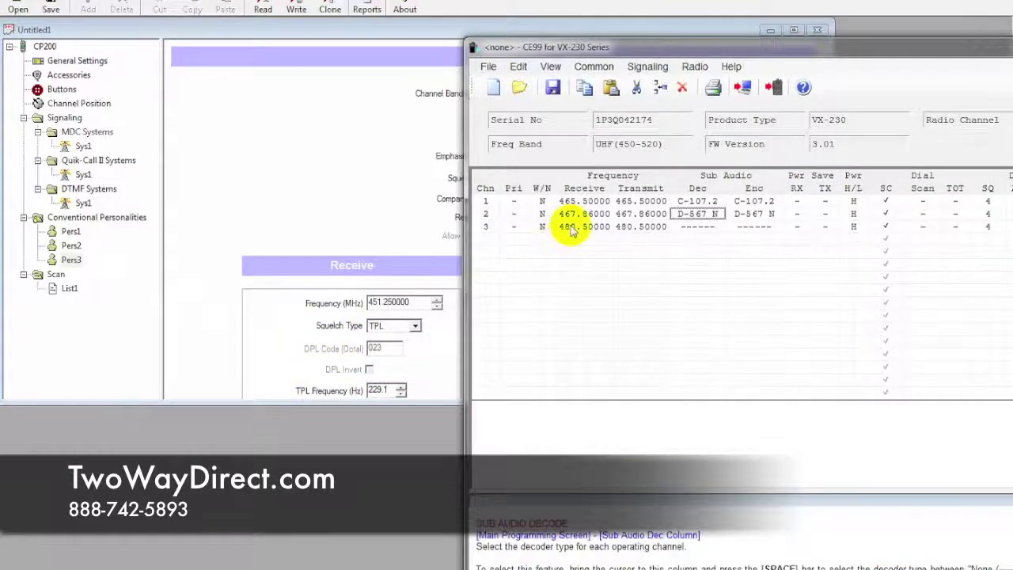
left_click(573, 227)
type("451")
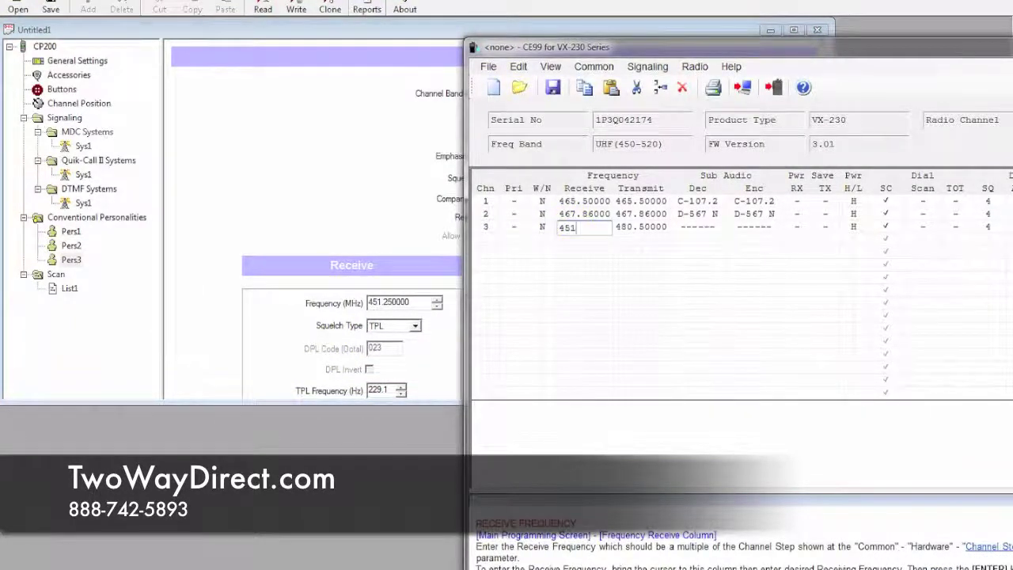
type(".23")
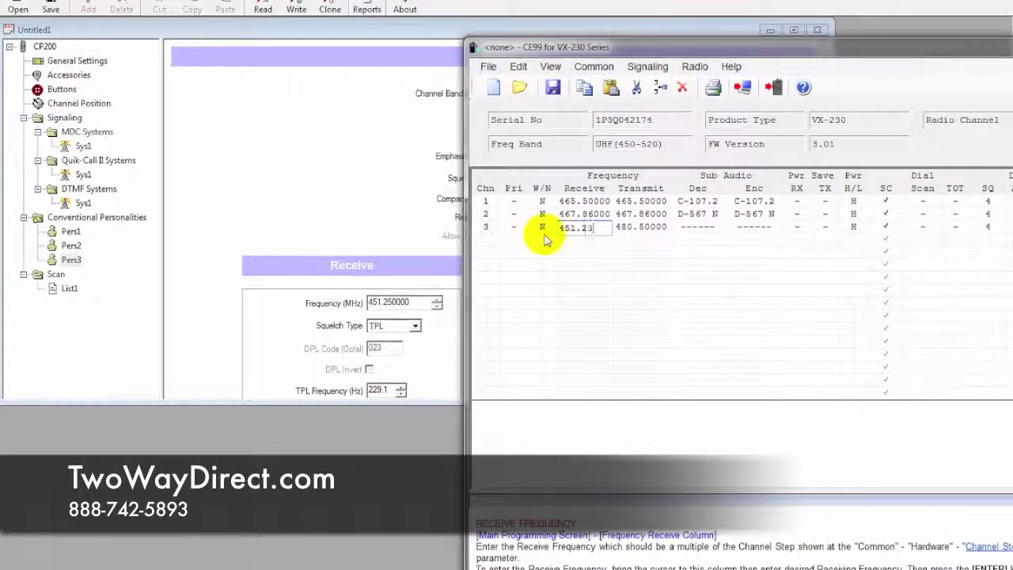
key("Return")
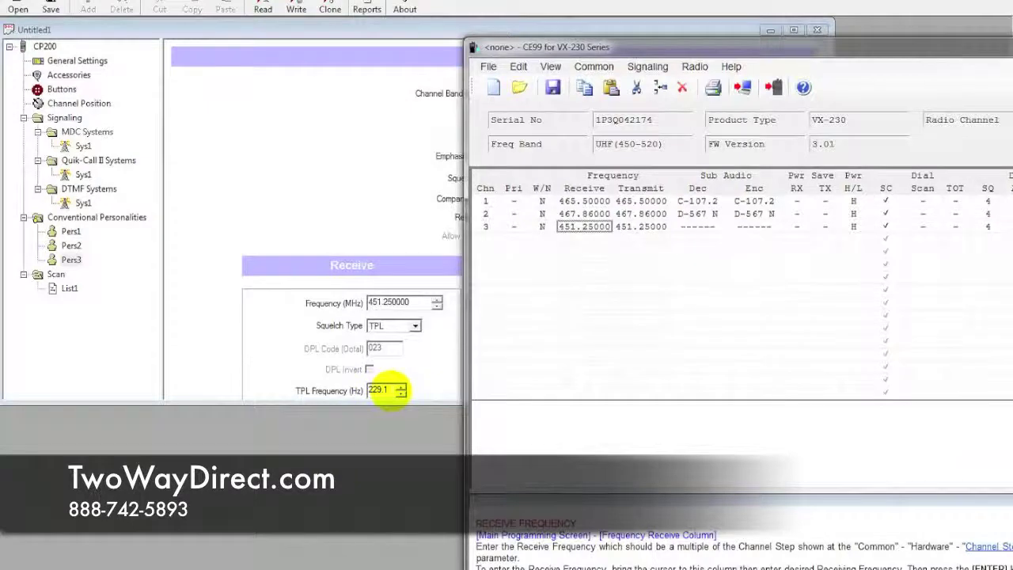
Change channel 3's sub audio decode to CTCSS with a frequency of 229.1 Hz, matching Pers3.
left_click(703, 230)
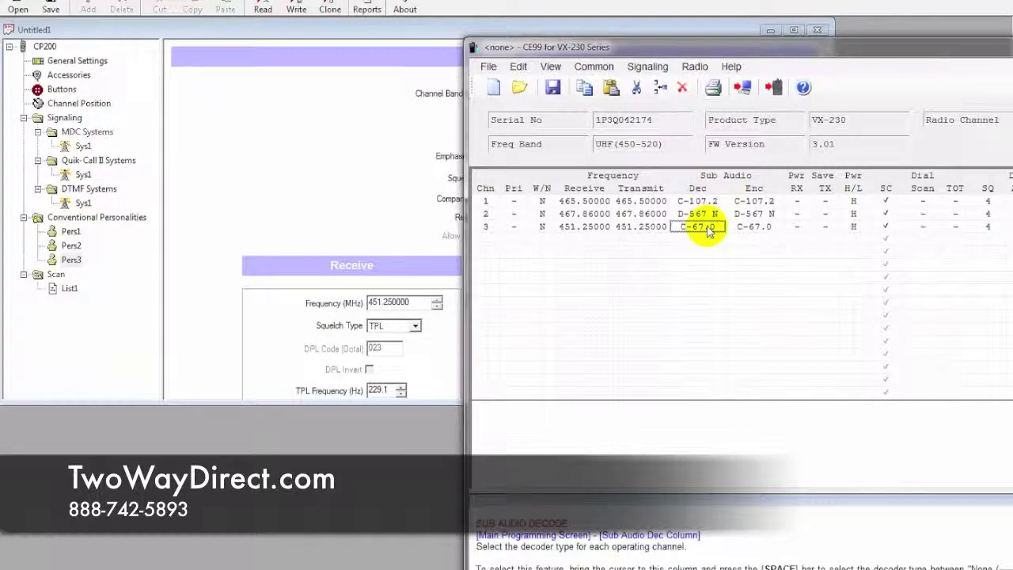
double_click(707, 229)
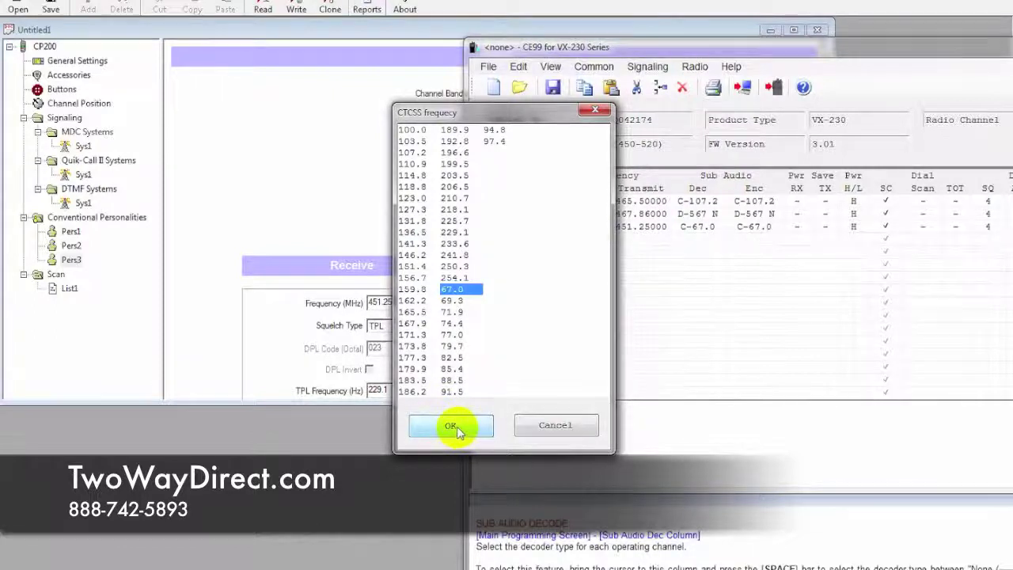
left_click(454, 233)
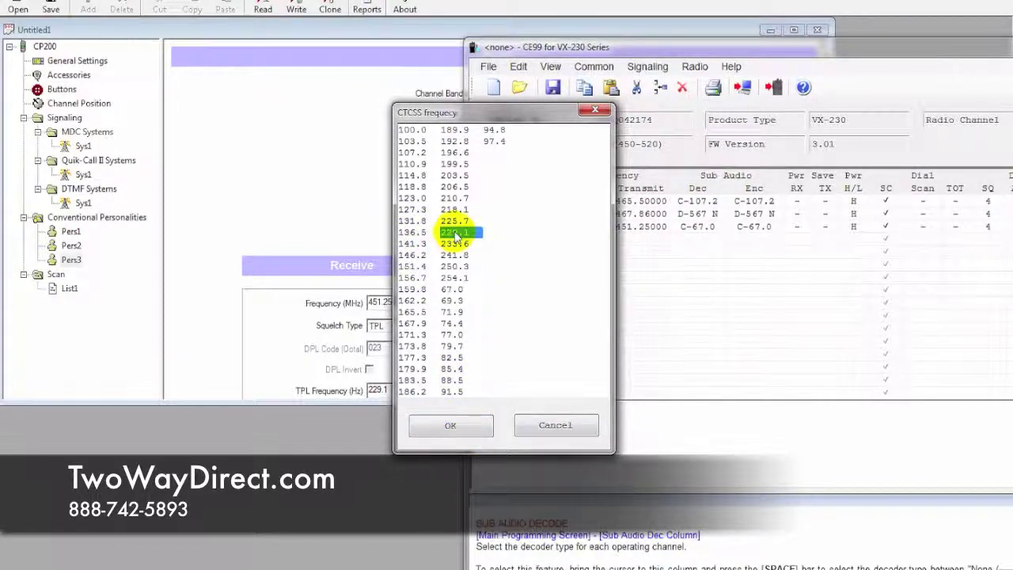
double_click(455, 234)
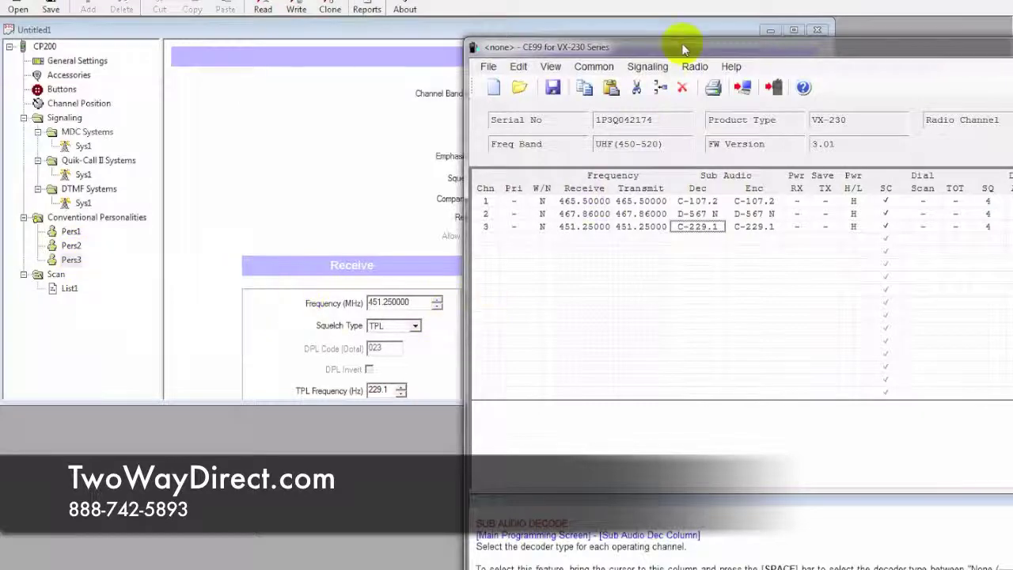
Display Pers2 in CPS and compare its settings, including channel bandwidth, with the VX-230 channel table.
left_click_drag(681, 49, 742, 37)
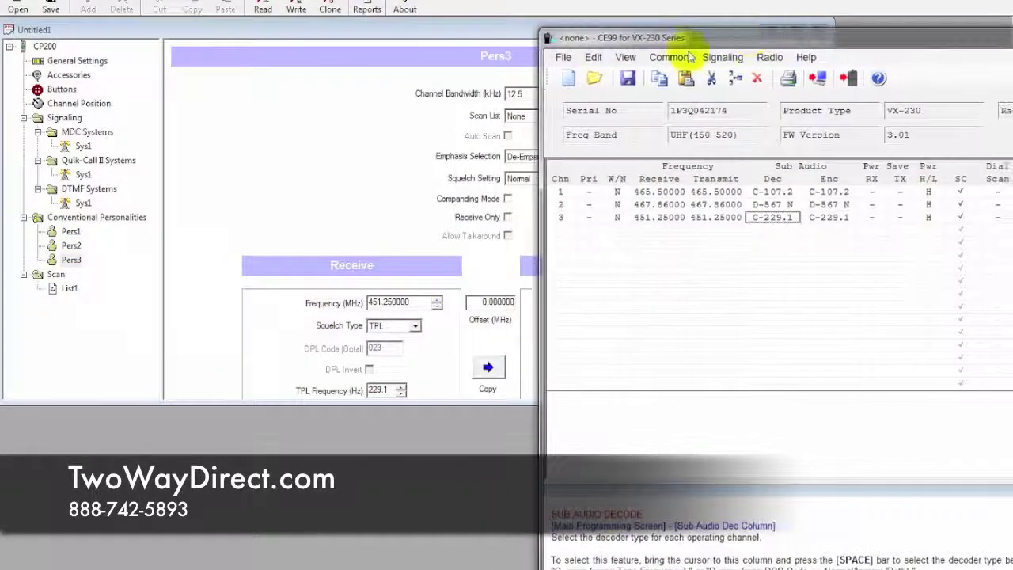
left_click_drag(662, 38, 380, 90)
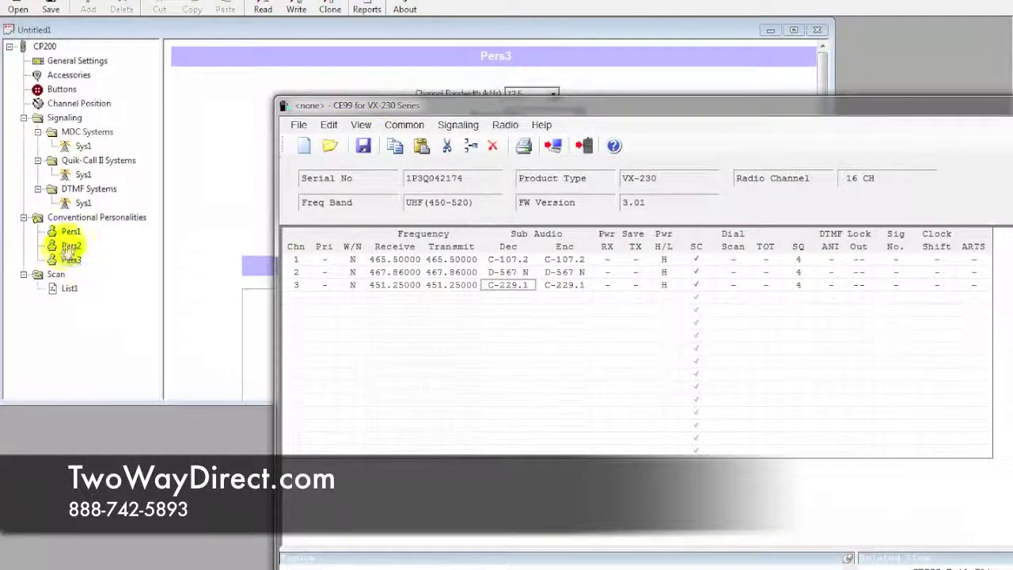
left_click(71, 246)
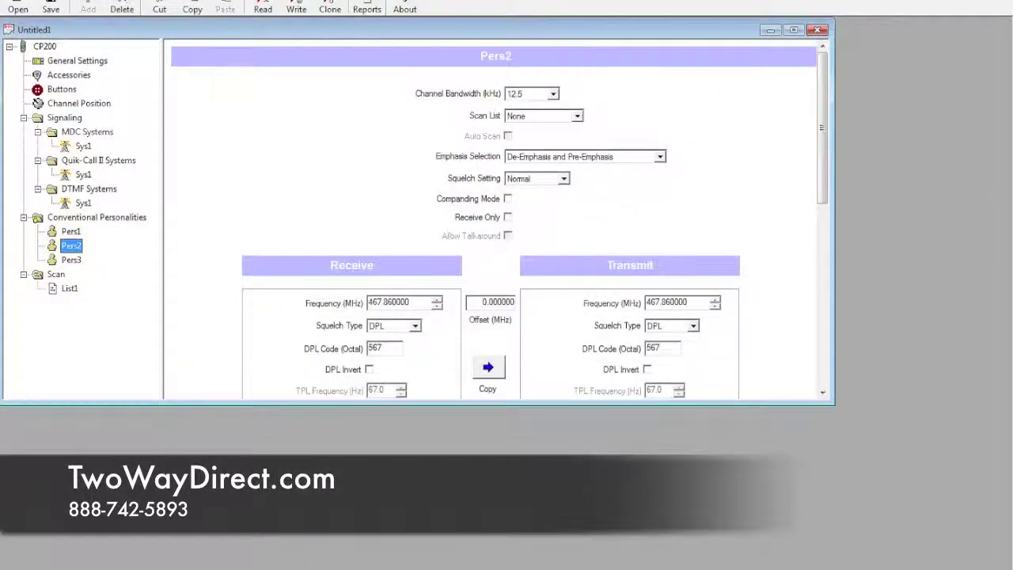
key("alt+Tab")
left_click_drag(515, 102, 465, 203)
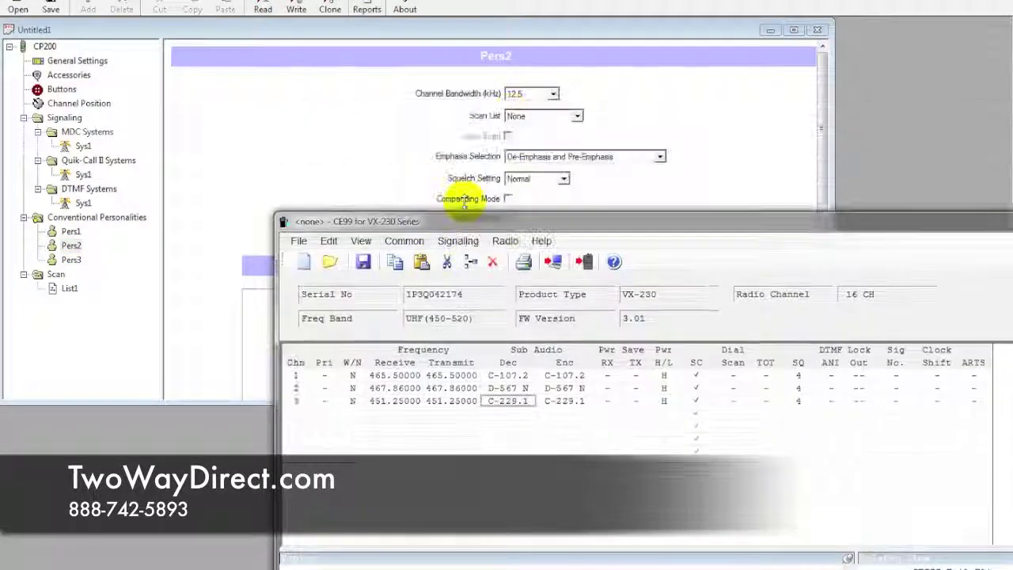
Display Pers1's settings in CPS and return to CE99 to compare them with the VX-230's channel 1.
left_click_drag(574, 221, 575, 170)
left_click(70, 231)
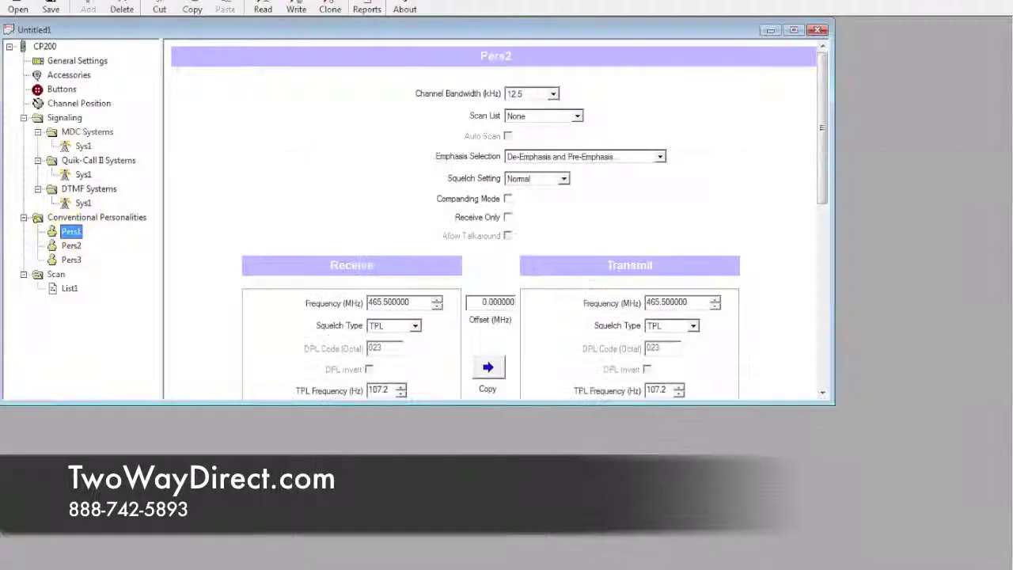
key("alt+Tab")
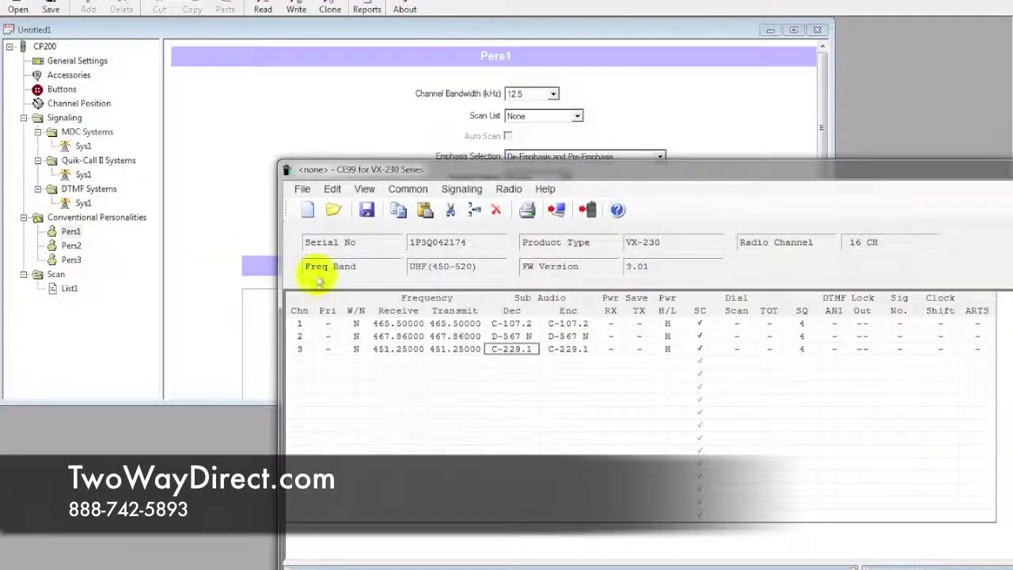
Maximize the CE99 window and write the three programmed channels to the VX-230 radio.
left_click_drag(511, 176, 263, 40)
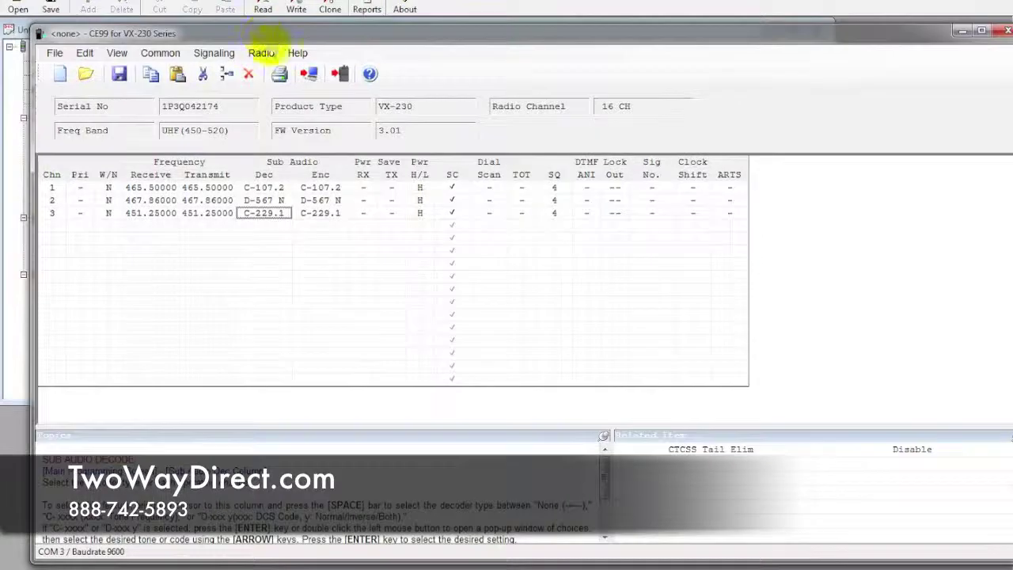
left_click(980, 32)
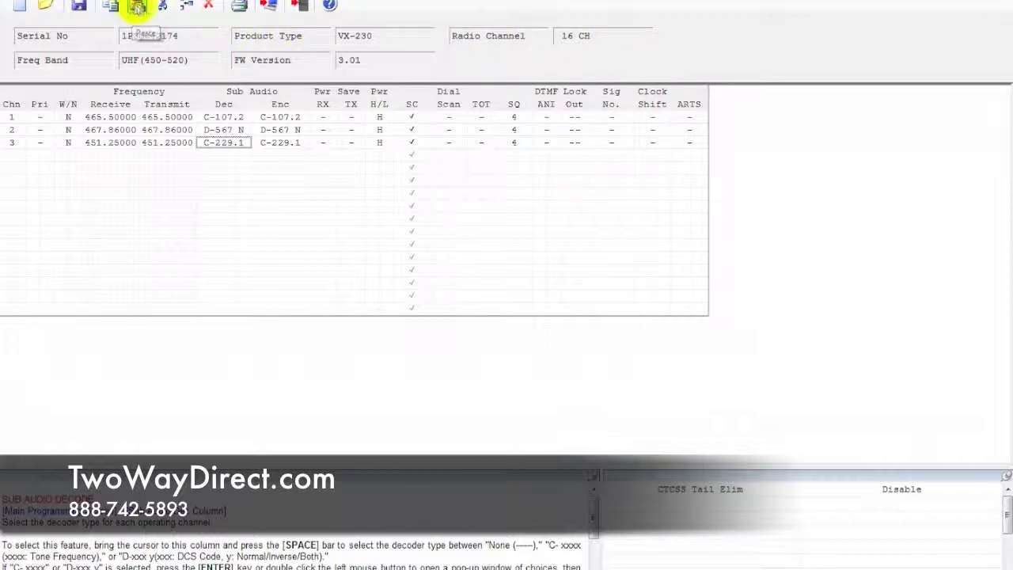
left_click(301, 14)
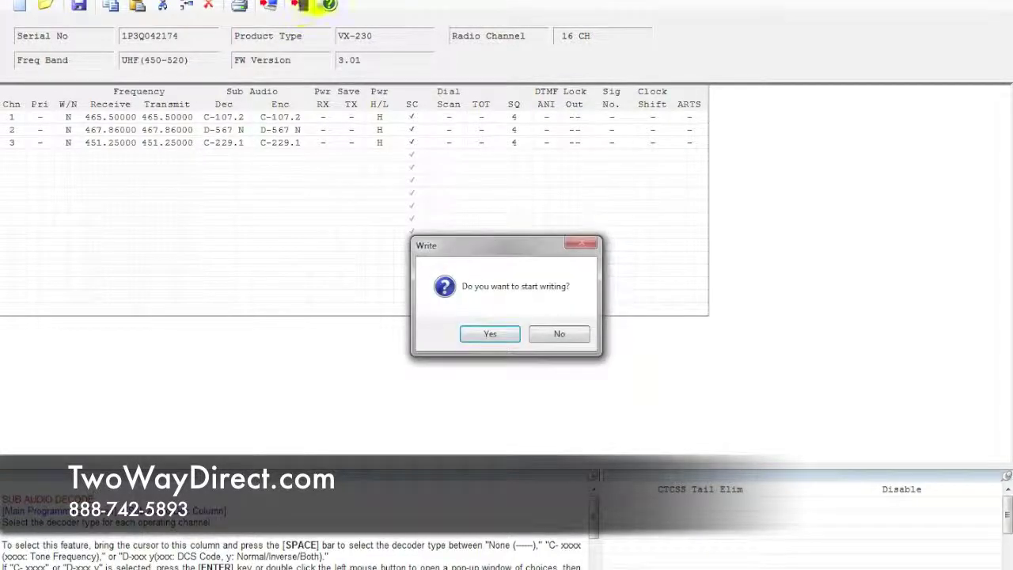
left_click(503, 335)
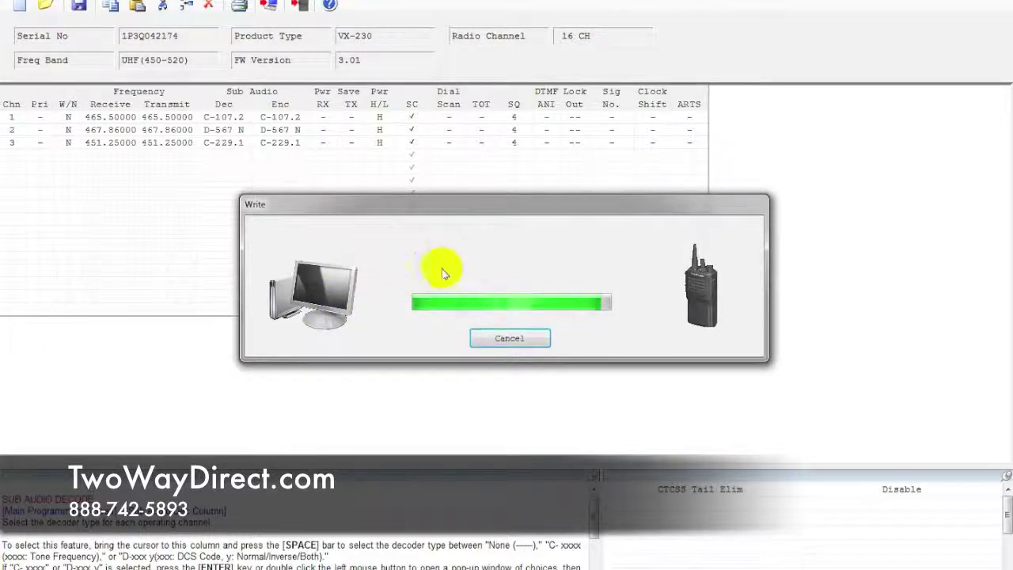
left_click(554, 334)
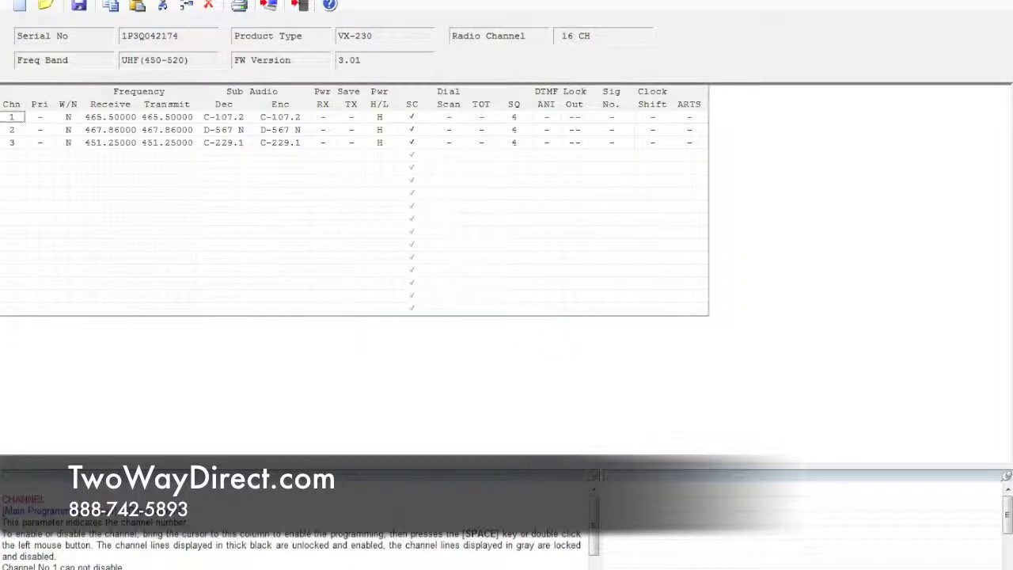